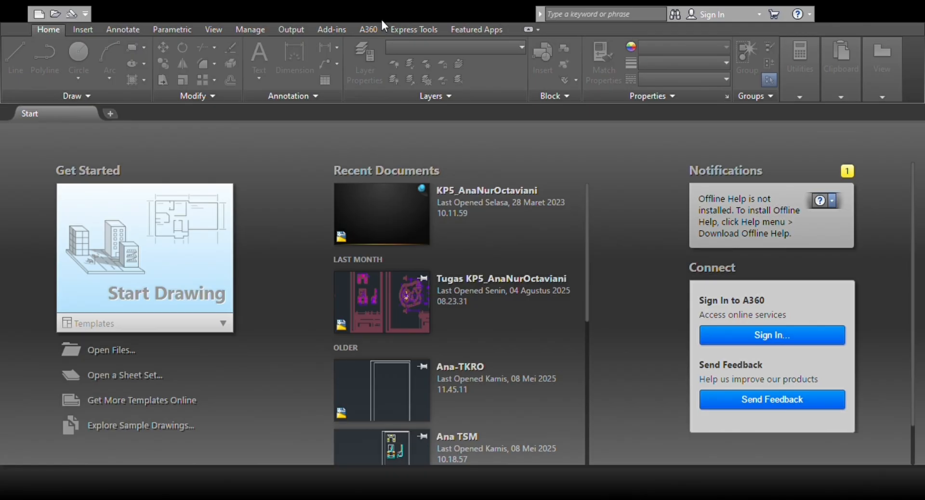
- Start a new drawing and draw a 50-unit horizontal line as the outline's top edge
{"action": "left_click", "coordinate": [192, 273]}
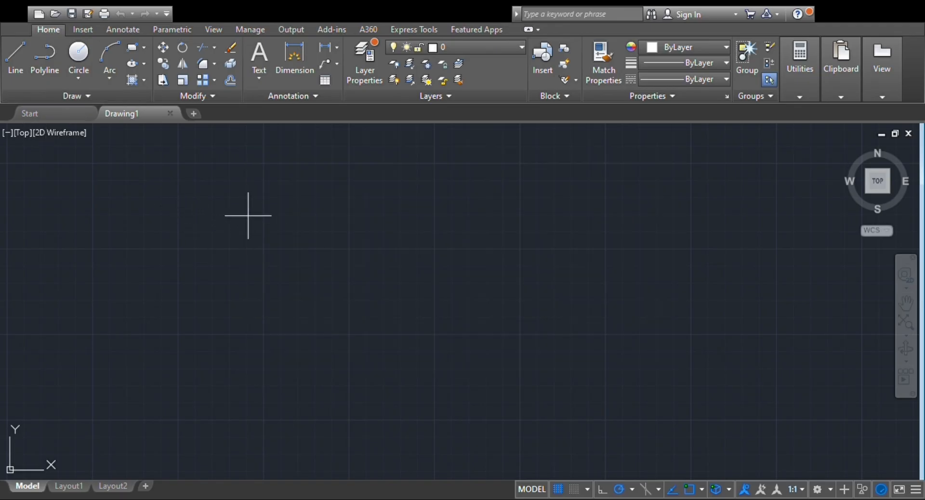
{"action": "left_click", "coordinate": [248, 216]}
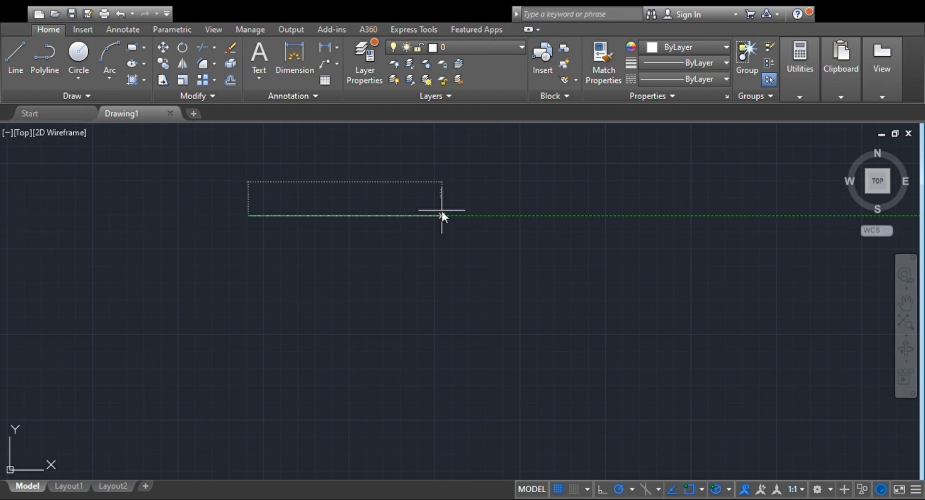
{"action": "key", "text": "Return"}
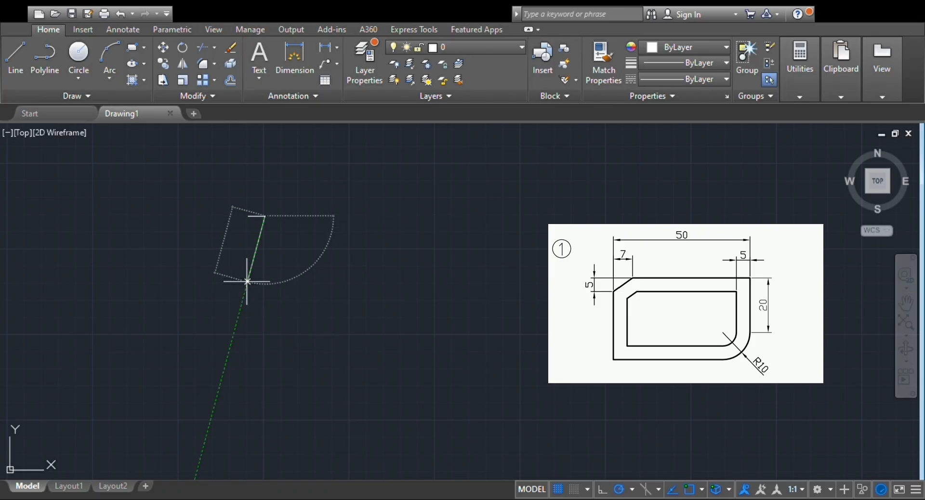
- Continue the outline with a 30-unit right edge straight down and a 50-unit bottom edge back to the left
{"action": "scroll", "coordinate": [248, 278], "scroll_direction": "up", "scroll_amount": 2}
{"action": "scroll", "coordinate": [248, 281], "scroll_direction": "up", "scroll_amount": 1}
{"action": "scroll", "coordinate": [248, 281], "scroll_direction": "down", "scroll_amount": 5}
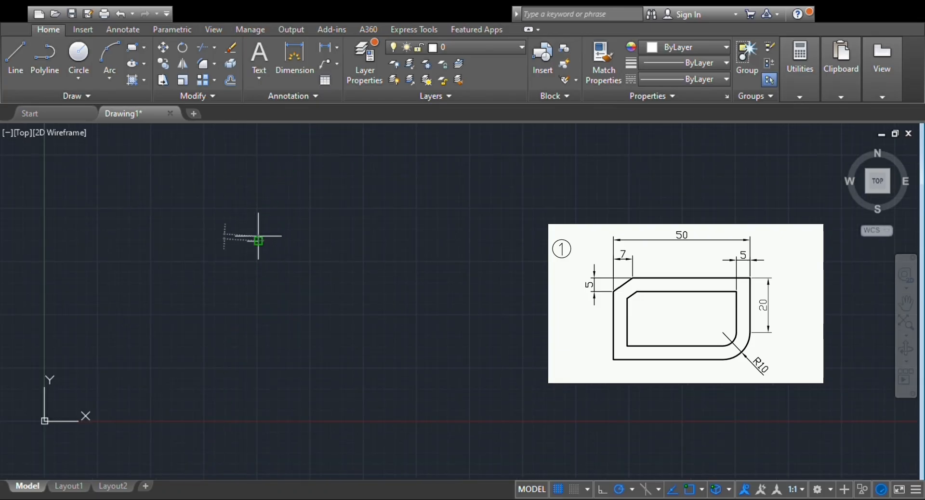
{"action": "scroll", "coordinate": [258, 236], "scroll_direction": "up", "scroll_amount": 1}
{"action": "scroll", "coordinate": [258, 238], "scroll_direction": "up", "scroll_amount": 2}
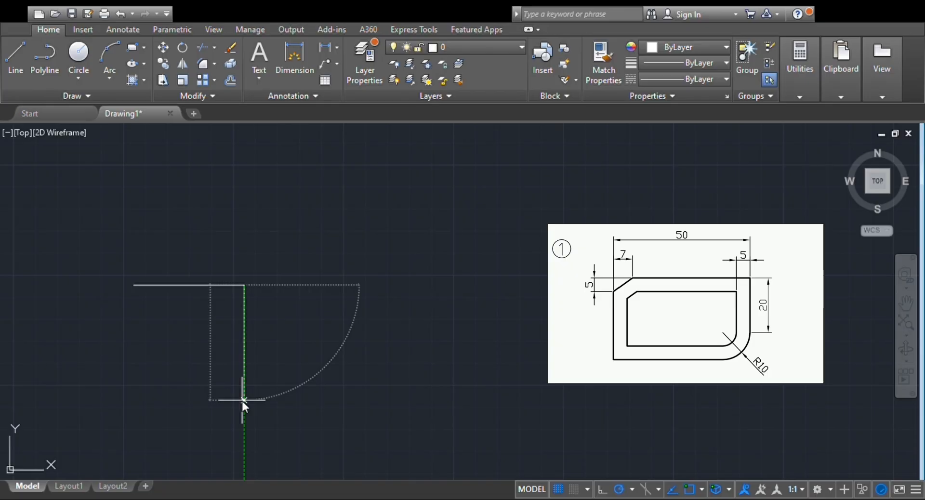
{"action": "type", "text": "30"}
{"action": "key", "text": "Return"}
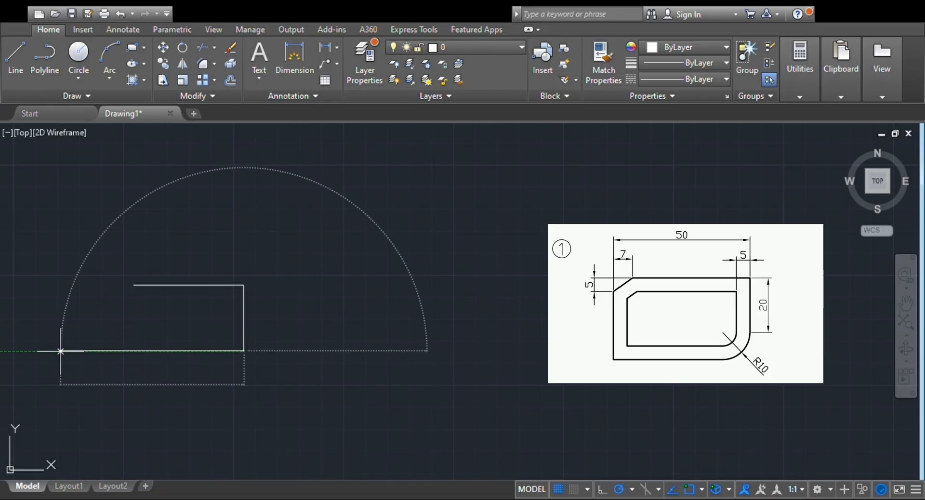
{"action": "type", "text": "50"}
{"action": "key", "text": "Return"}
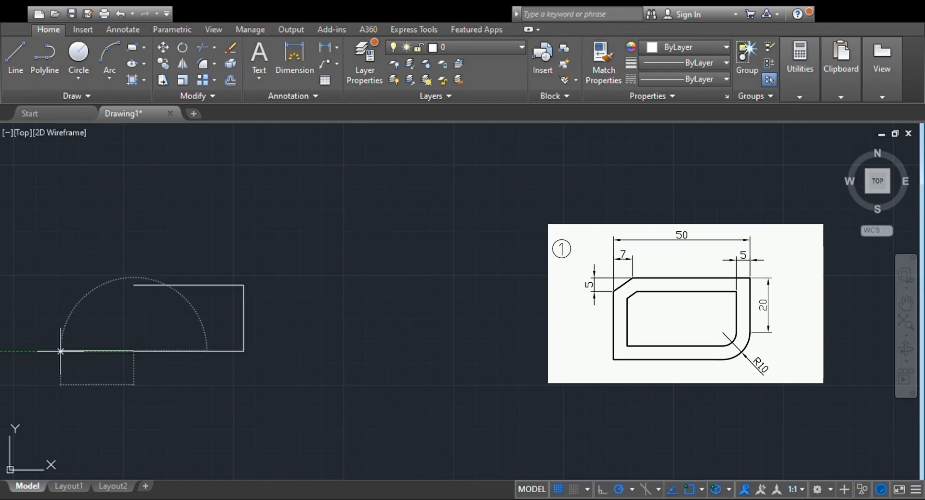
{"action": "key", "text": "Return"}
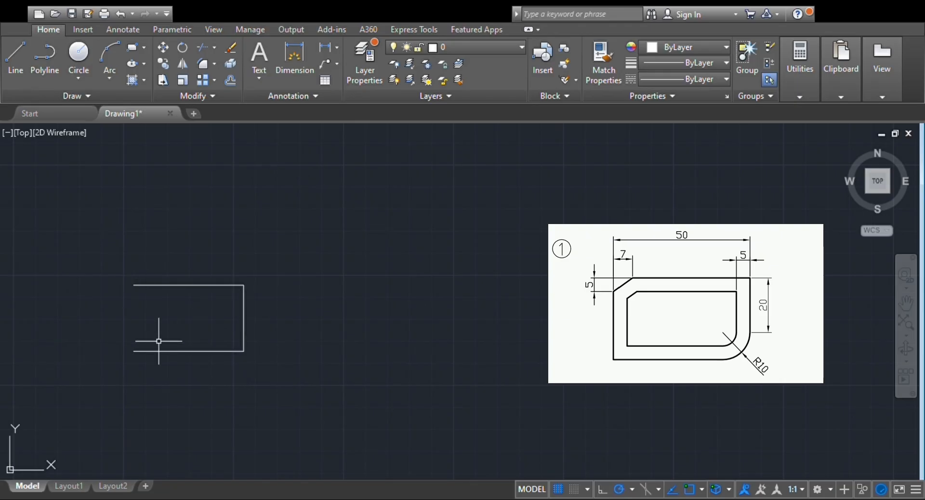
- Close the rectangle with a left edge line joining the open ends of the bottom and top edges
{"action": "type", "text": "l"}
{"action": "key", "text": "Return"}
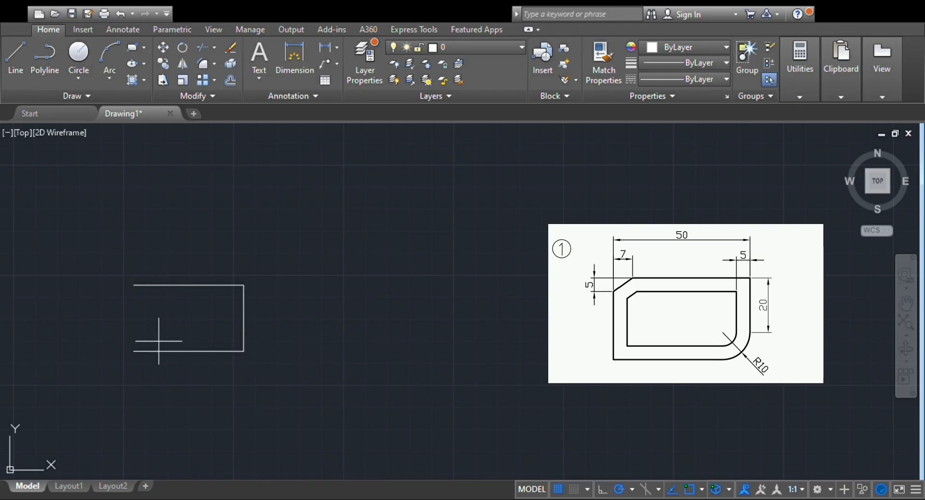
{"action": "left_click", "coordinate": [133, 351]}
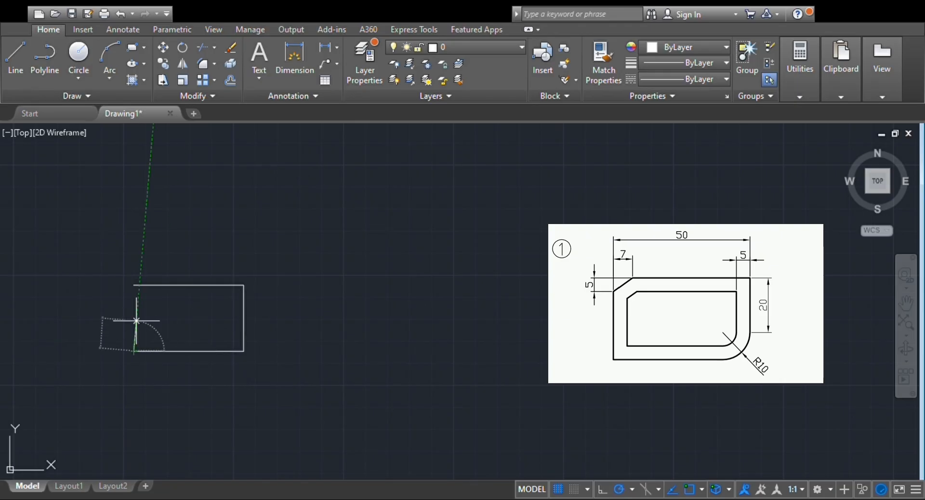
{"action": "left_click", "coordinate": [134, 286]}
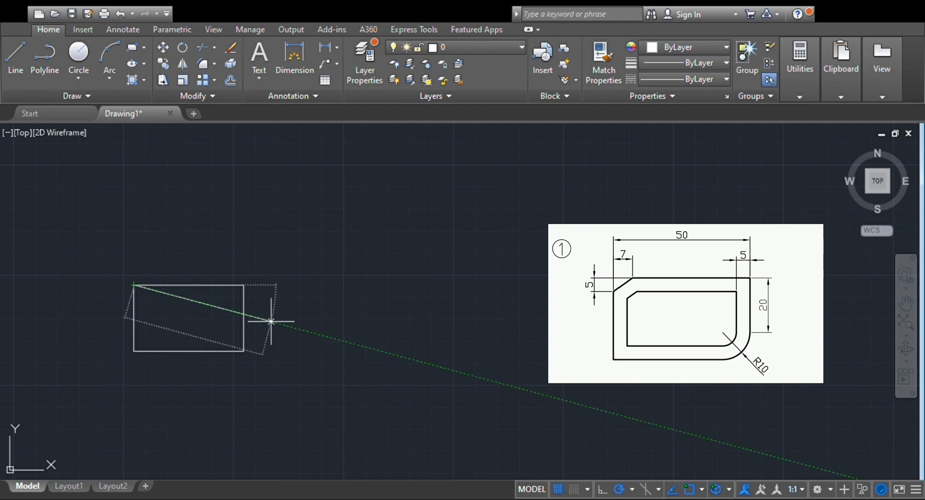
{"action": "key", "text": "Escape"}
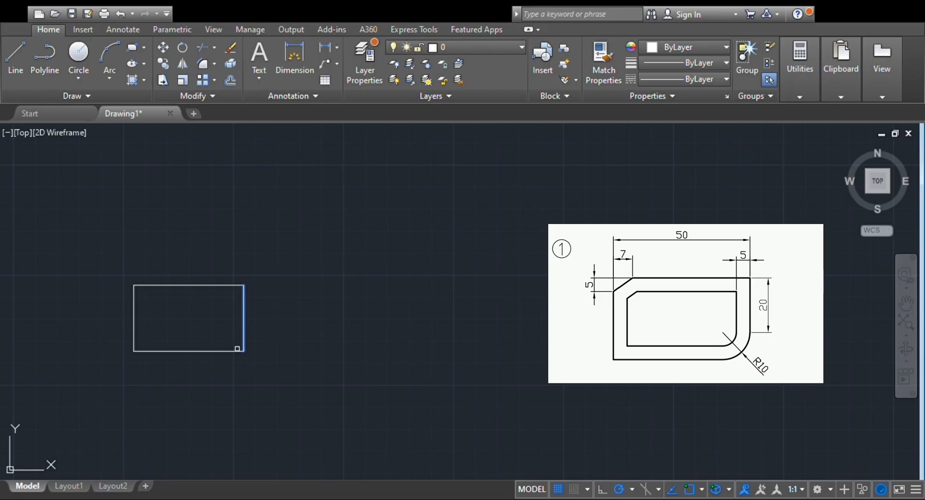
- Fillet the lower-right corner between the right and bottom edges with a radius of 10
{"action": "left_click", "coordinate": [237, 348]}
{"action": "left_click", "coordinate": [228, 351]}
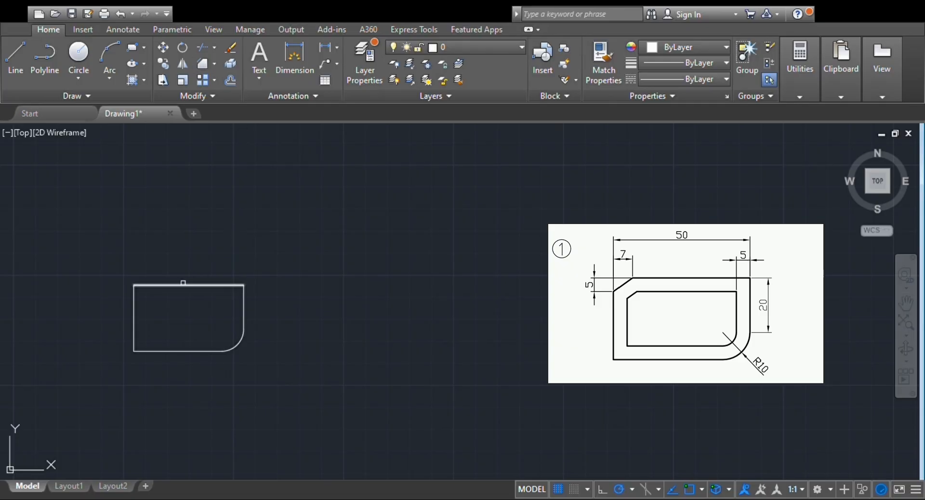
- Try to bevel the upper-left corner between the top and left edges
{"action": "left_click", "coordinate": [169, 286]}
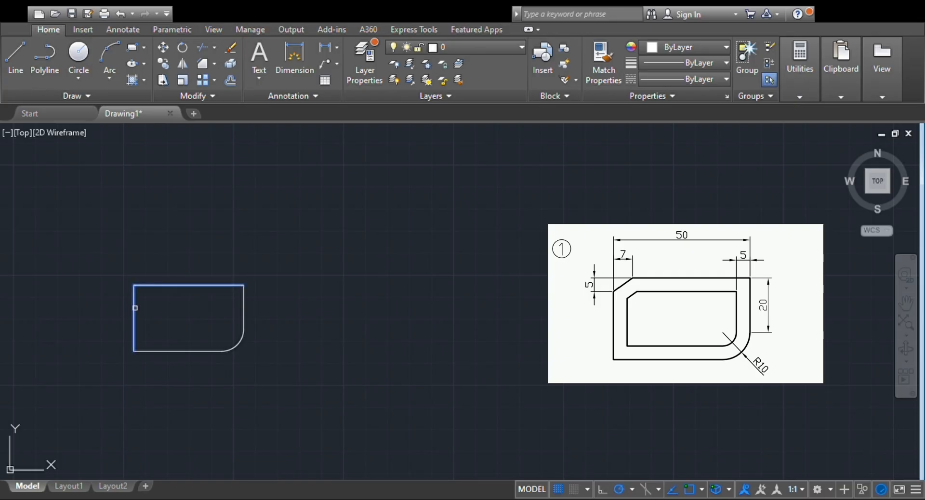
{"action": "left_click", "coordinate": [135, 307]}
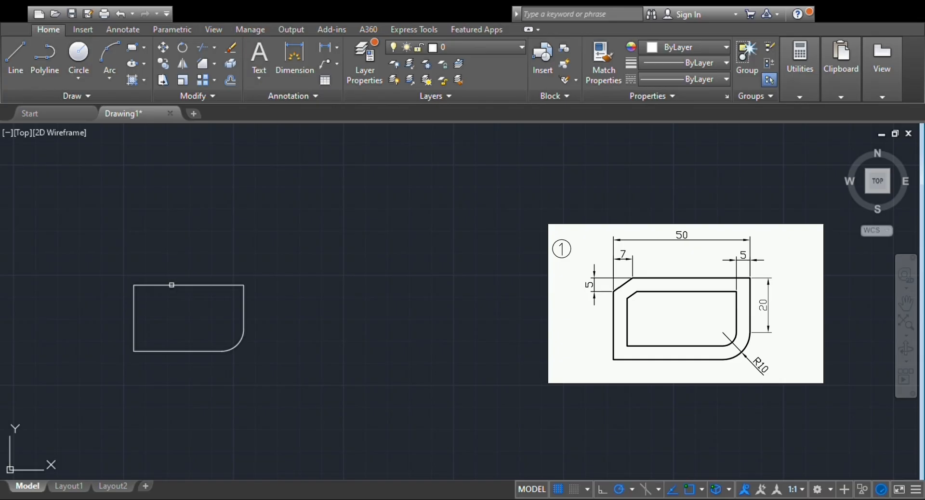
{"action": "left_click", "coordinate": [172, 284]}
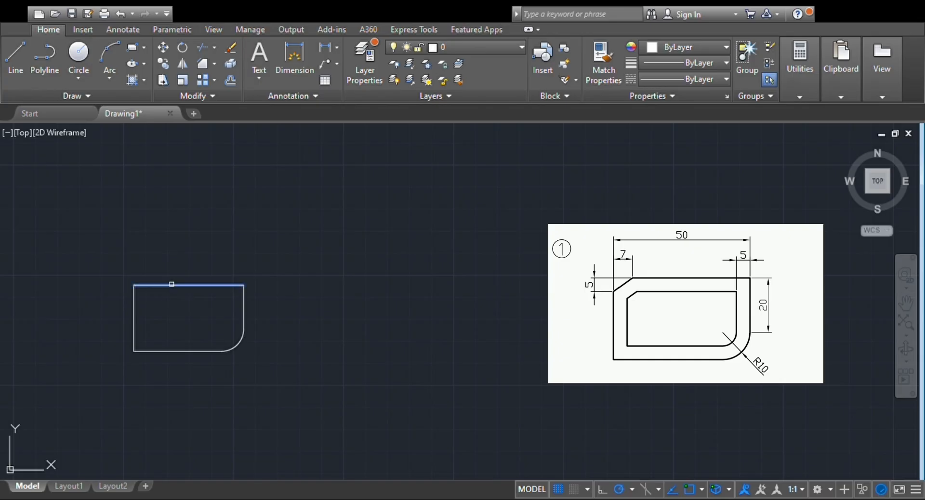
{"action": "left_click", "coordinate": [133, 304]}
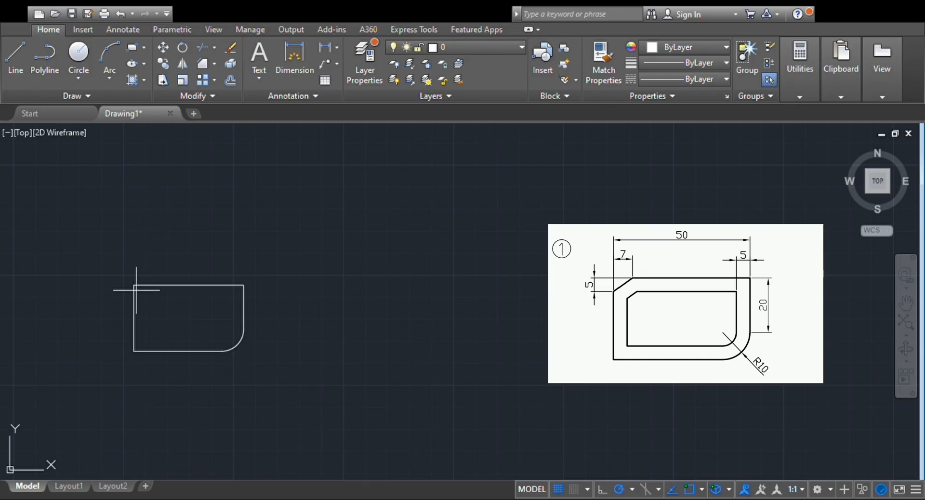
- Draw a 7-unit helper line along the top edge, starting at the upper-left corner
{"action": "left_click", "coordinate": [133, 284]}
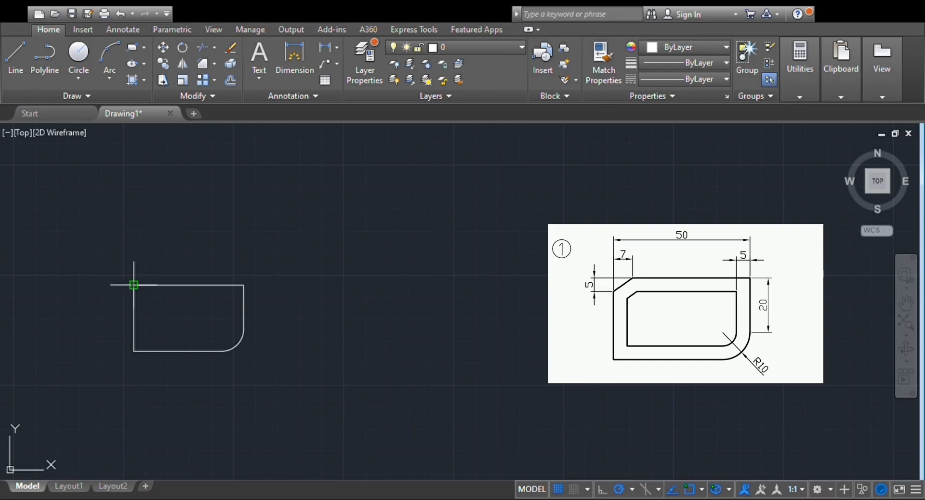
{"action": "left_click", "coordinate": [244, 285]}
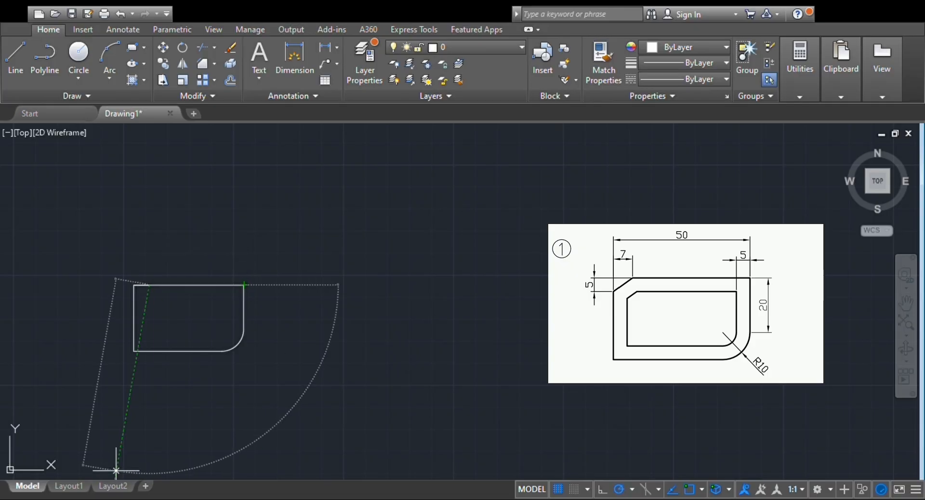
{"action": "key", "text": "Escape"}
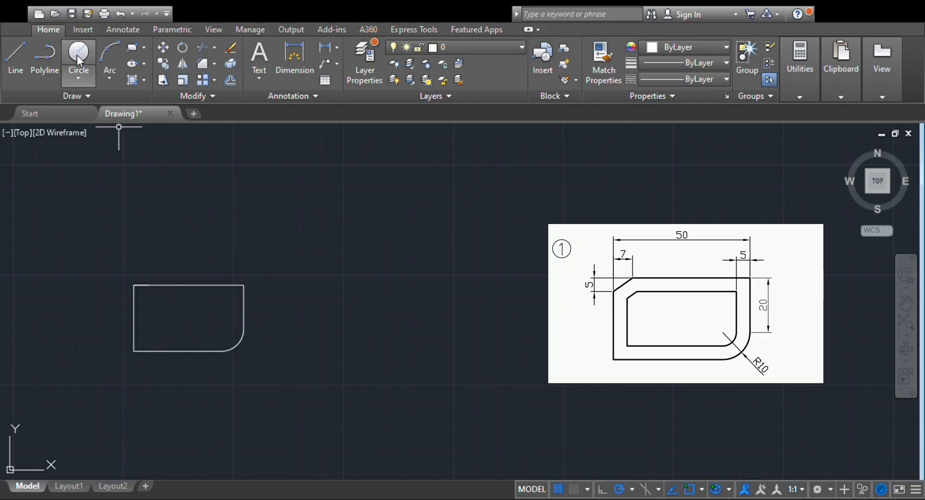
- Draw a 5-unit line down the left edge from the upper-left corner and a diagonal to the 7-unit line's end
{"action": "left_click", "coordinate": [15, 50]}
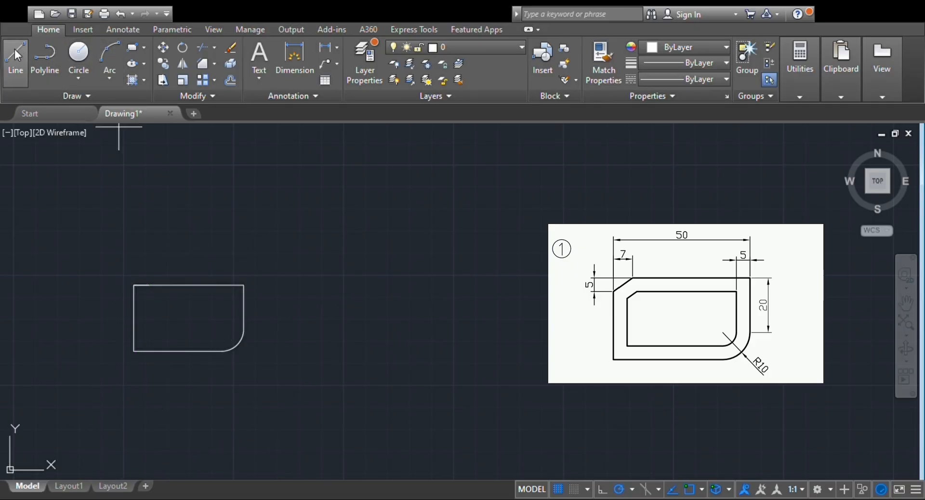
{"action": "left_click", "coordinate": [134, 285]}
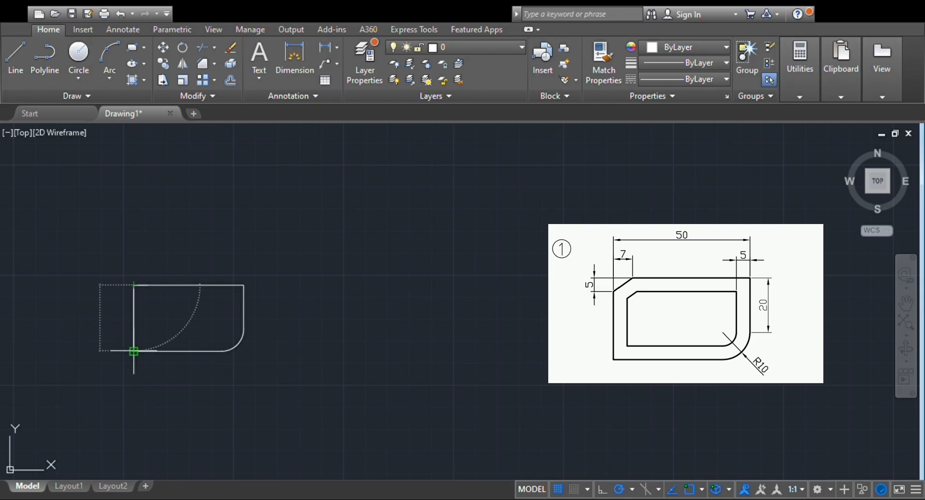
{"action": "left_click", "coordinate": [134, 351]}
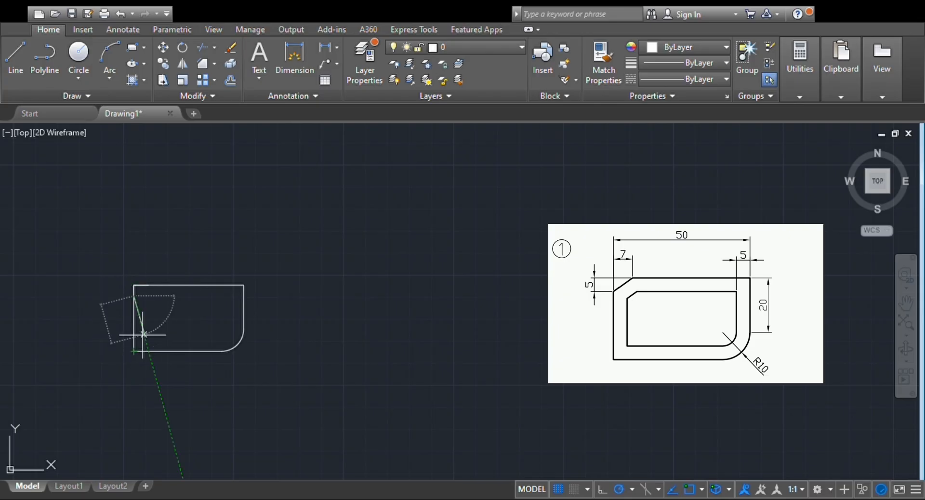
{"action": "left_click", "coordinate": [149, 285]}
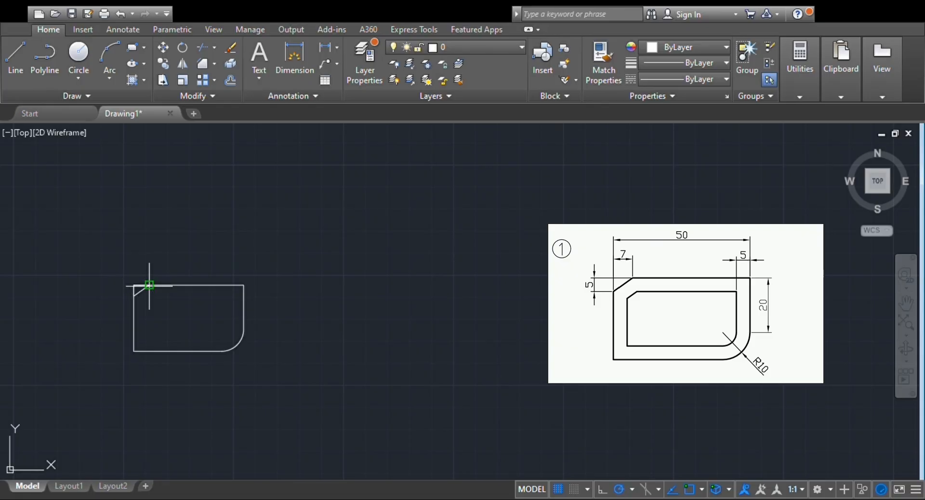
{"action": "left_click", "coordinate": [149, 285]}
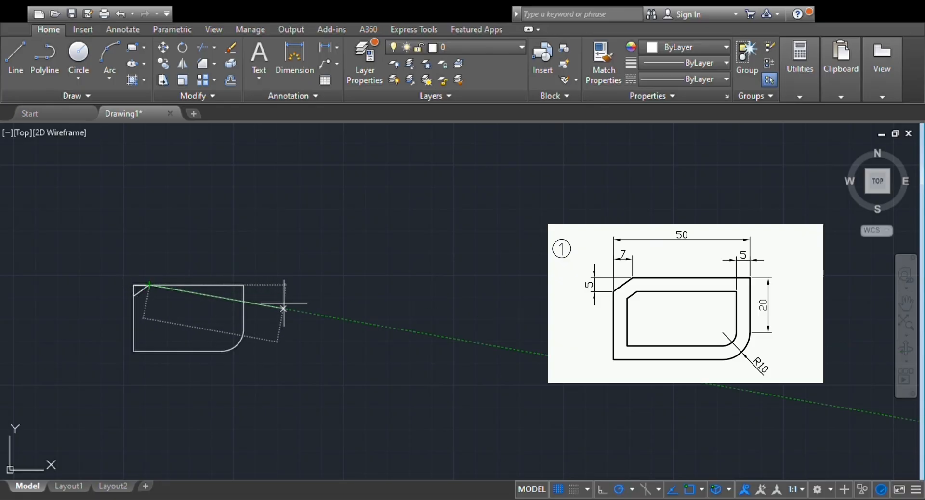
{"action": "key", "text": "Escape"}
- Erase the short 7-unit and 5-unit helper lines at the upper-left corner
{"action": "scroll", "coordinate": [121, 314], "scroll_direction": "up", "scroll_amount": 2}
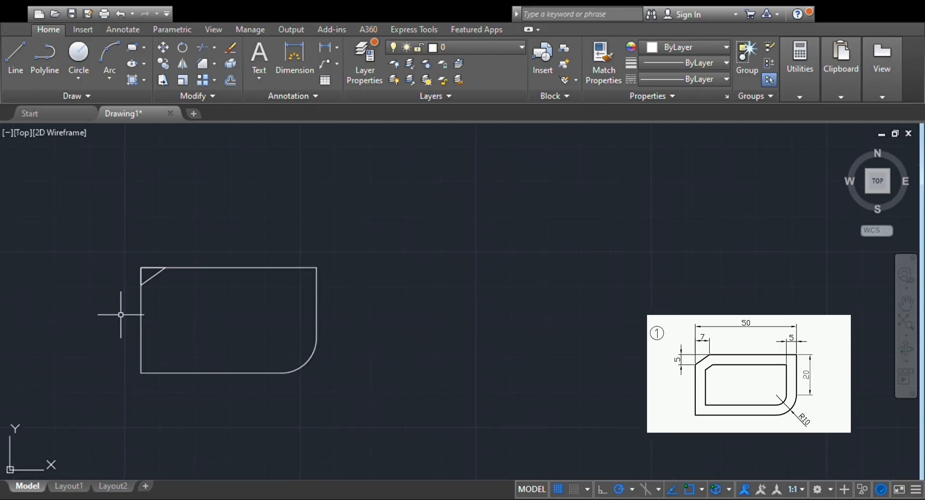
{"action": "scroll", "coordinate": [121, 314], "scroll_direction": "up", "scroll_amount": 4}
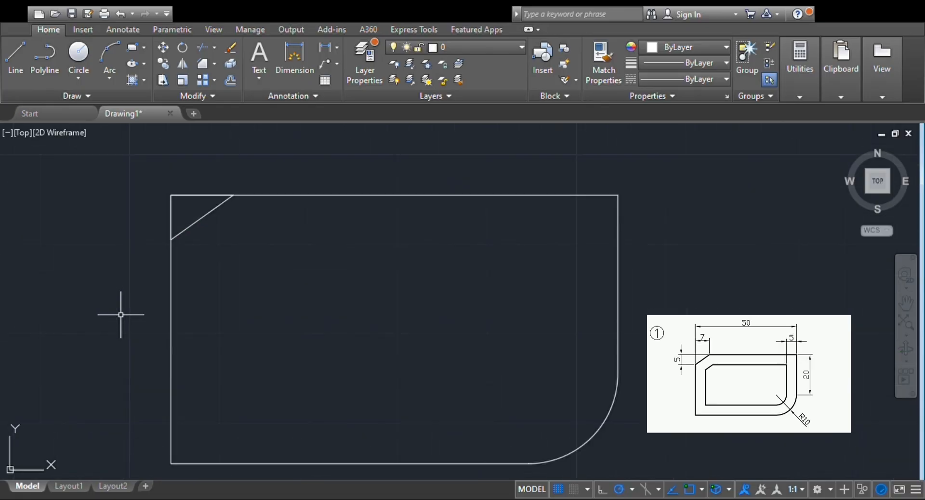
{"action": "left_click", "coordinate": [203, 195]}
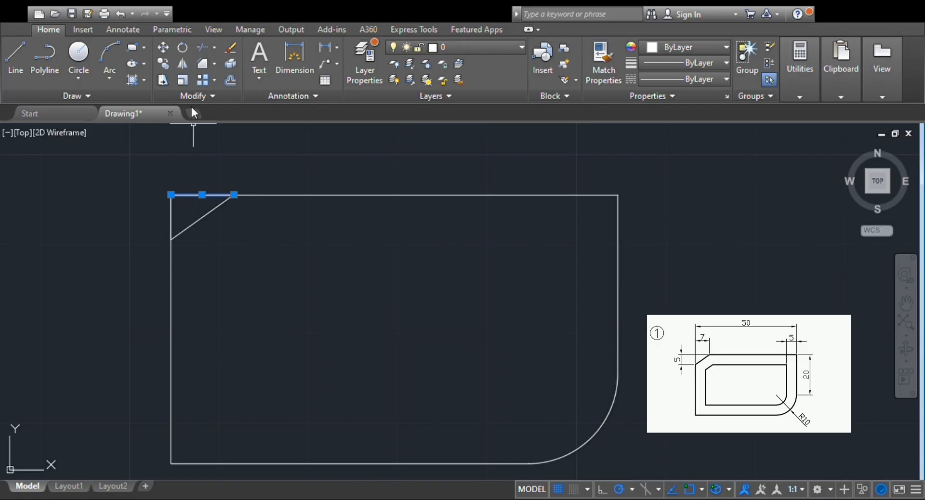
{"action": "left_click", "coordinate": [171, 215]}
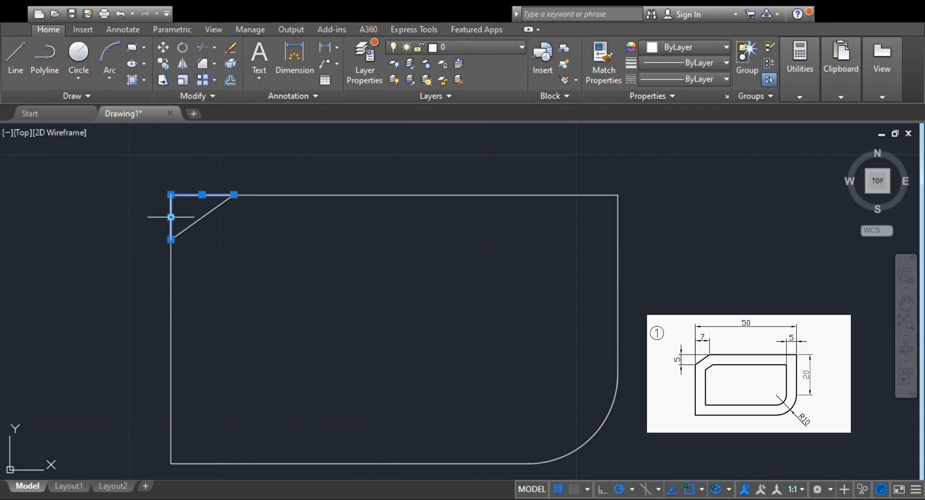
{"action": "left_click", "coordinate": [229, 50]}
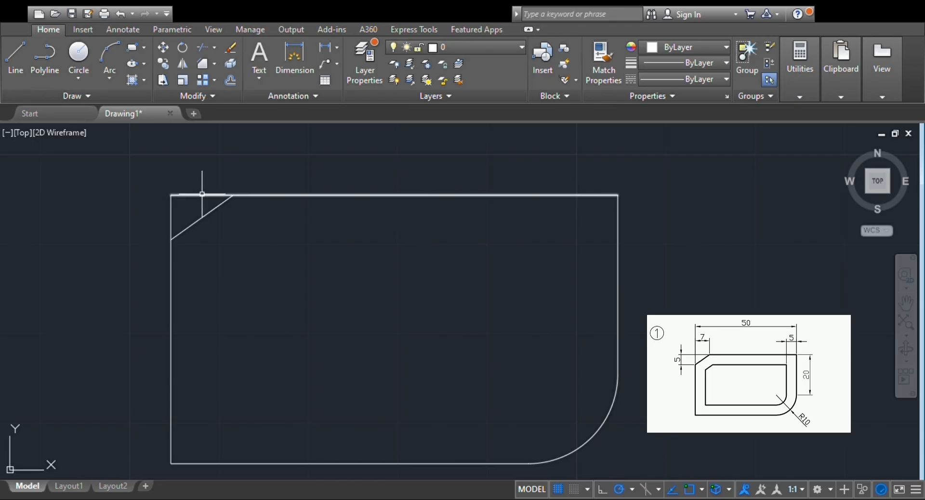
{"action": "left_click", "coordinate": [202, 193]}
{"action": "left_click", "coordinate": [172, 210]}
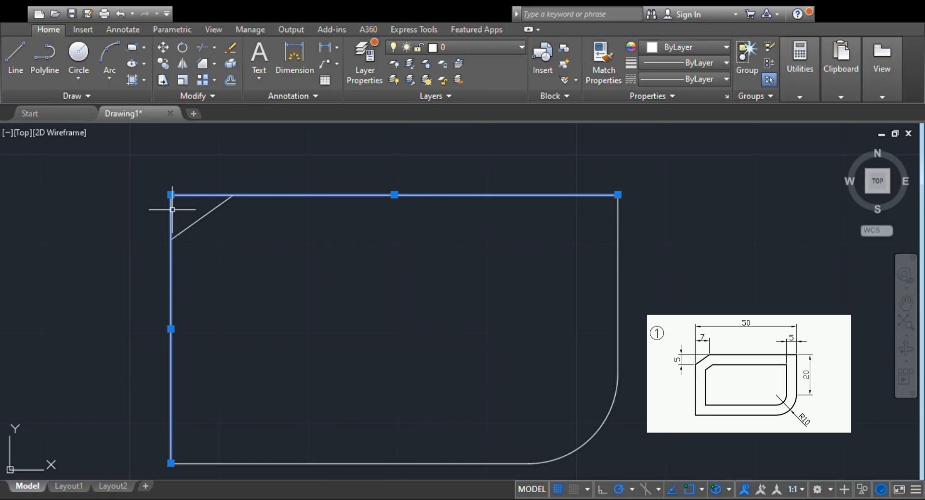
{"action": "key", "text": "Escape"}
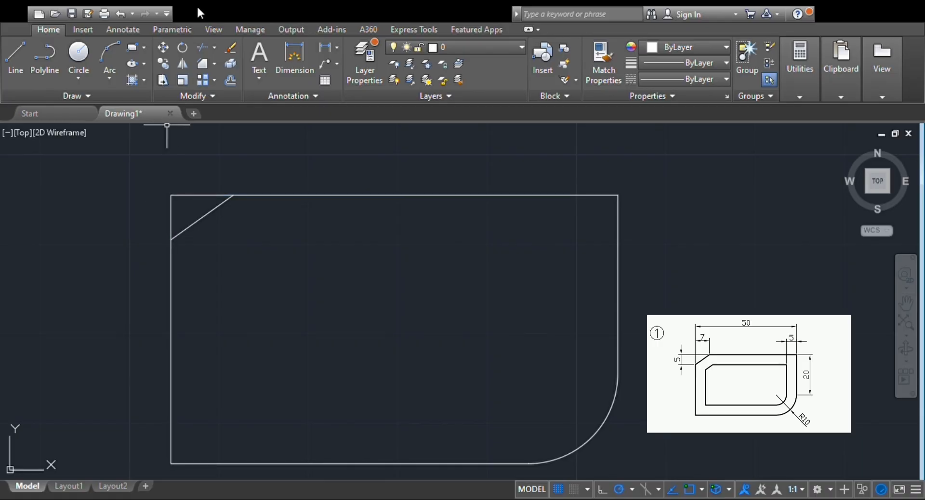
- Trim the top and left edges back to the diagonal at the plate's upper-left corner
{"action": "left_click", "coordinate": [198, 45]}
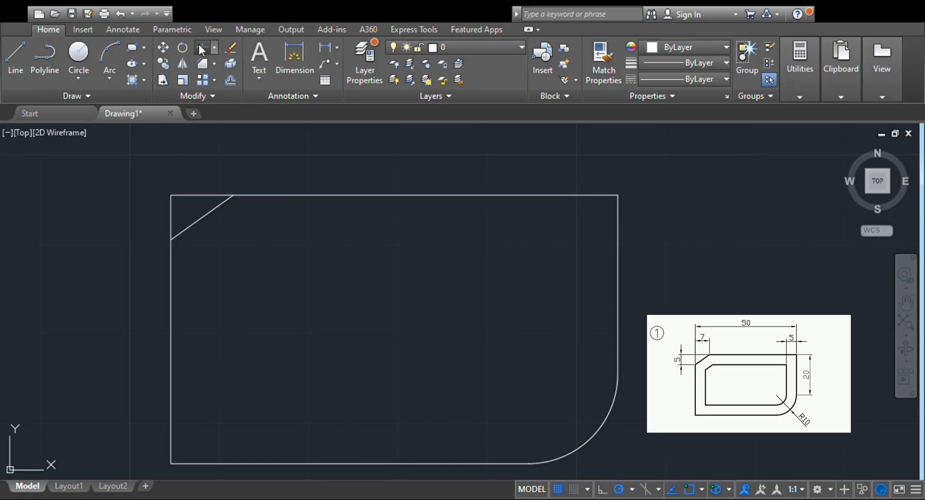
{"action": "left_click", "coordinate": [142, 172]}
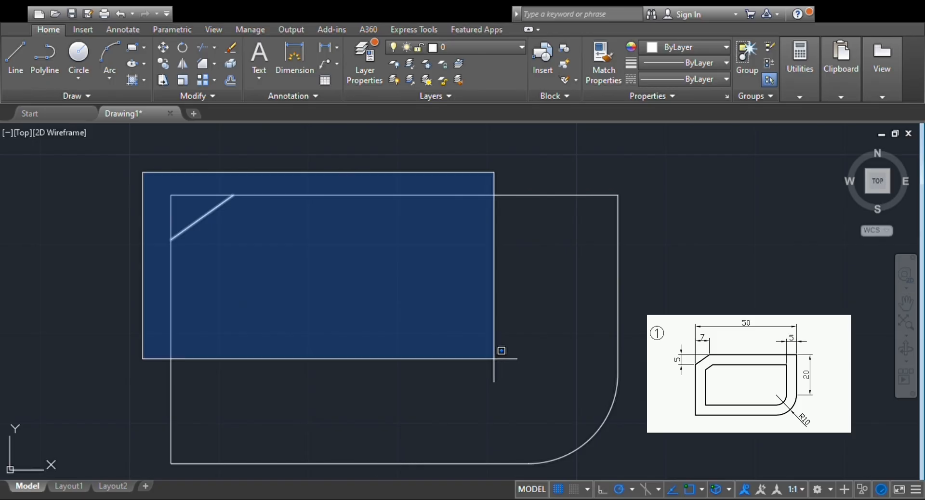
{"action": "left_click", "coordinate": [502, 376]}
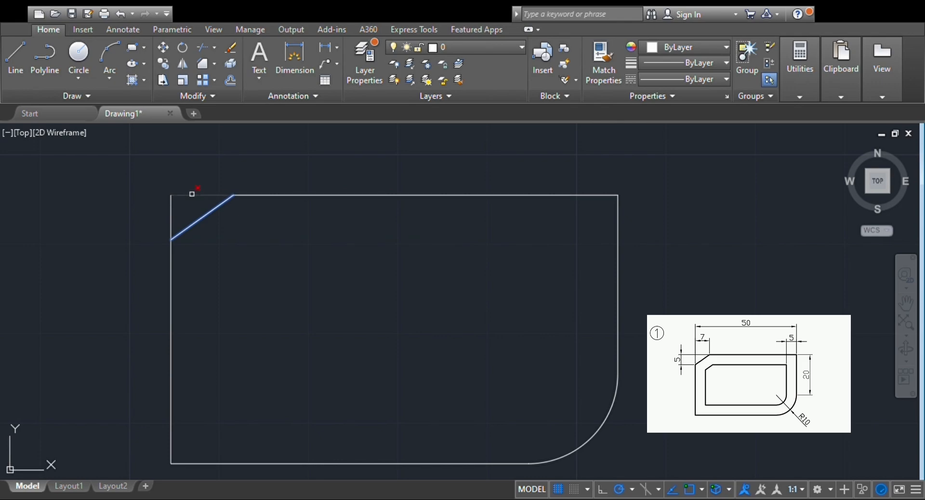
{"action": "left_click", "coordinate": [192, 194]}
{"action": "left_click", "coordinate": [172, 203]}
{"action": "key", "text": "Return"}
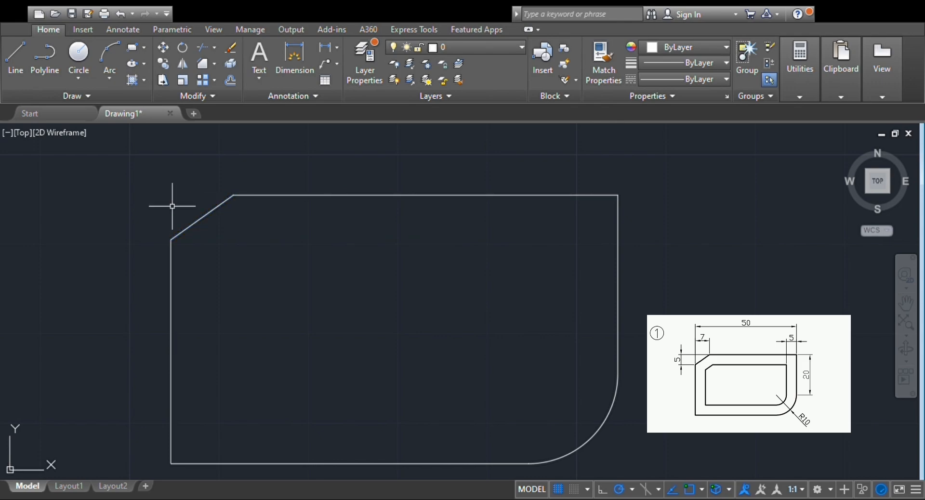
- Offset the plate's right and top edges inward by 5 units
{"action": "scroll", "coordinate": [480, 211], "scroll_direction": "down", "scroll_amount": 3}
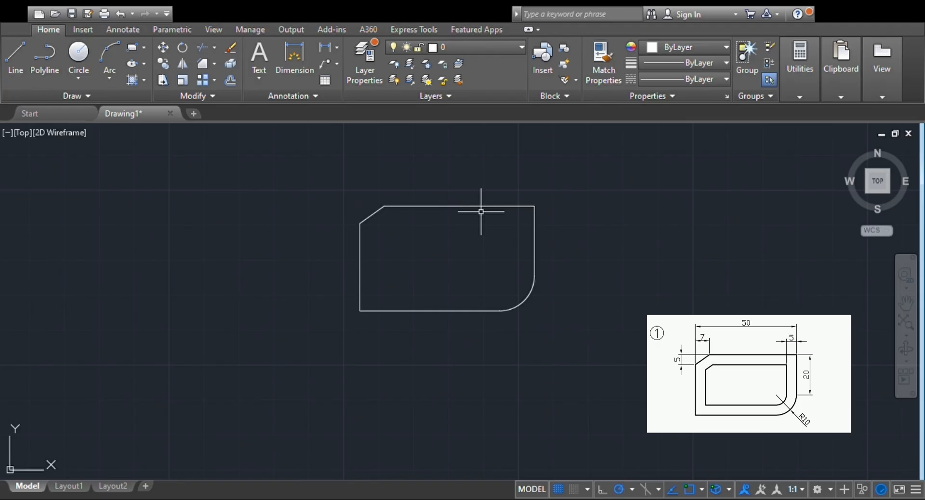
{"action": "scroll", "coordinate": [481, 211], "scroll_direction": "up", "scroll_amount": 2}
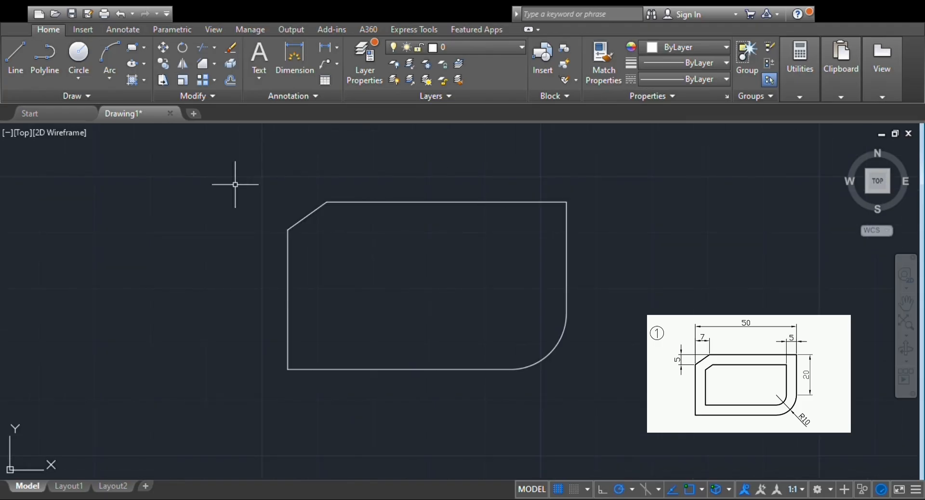
{"action": "left_click", "coordinate": [232, 81]}
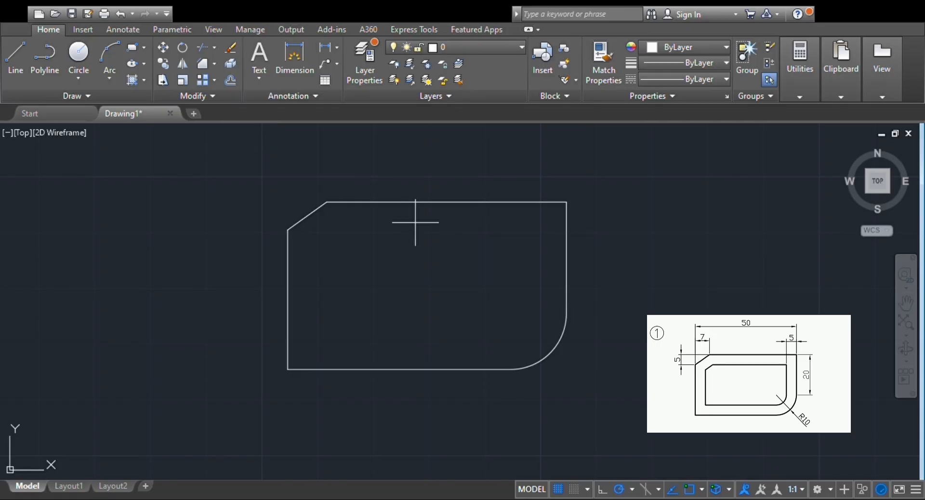
{"action": "type", "text": "5"}
{"action": "key", "text": "Return"}
{"action": "left_click", "coordinate": [566, 280]}
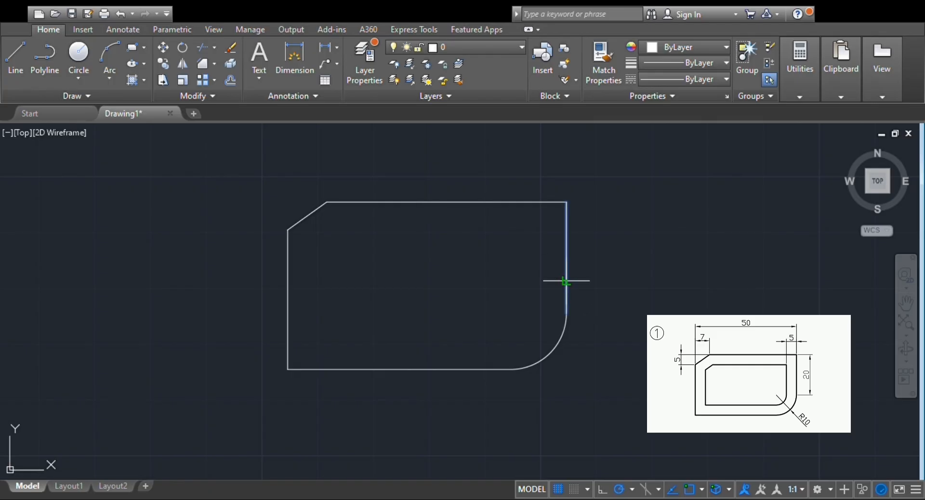
{"action": "left_click", "coordinate": [533, 306]}
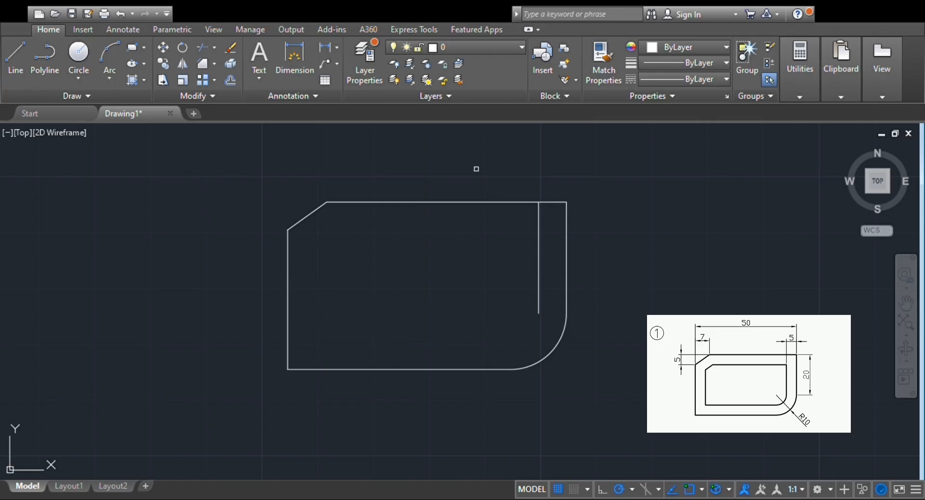
{"action": "left_click", "coordinate": [482, 202]}
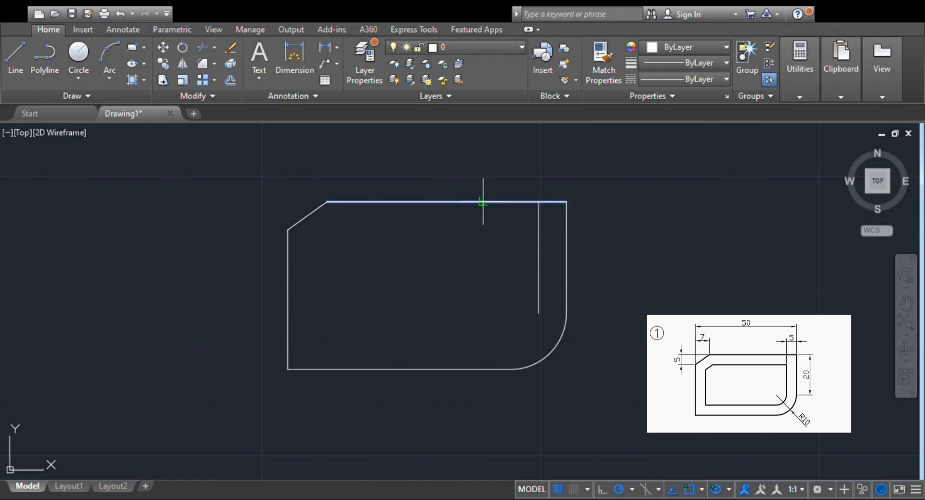
{"action": "left_click", "coordinate": [485, 256]}
- Offset the lower-right R10 arc and the bottom edge 5 units inward
{"action": "left_click", "coordinate": [557, 350]}
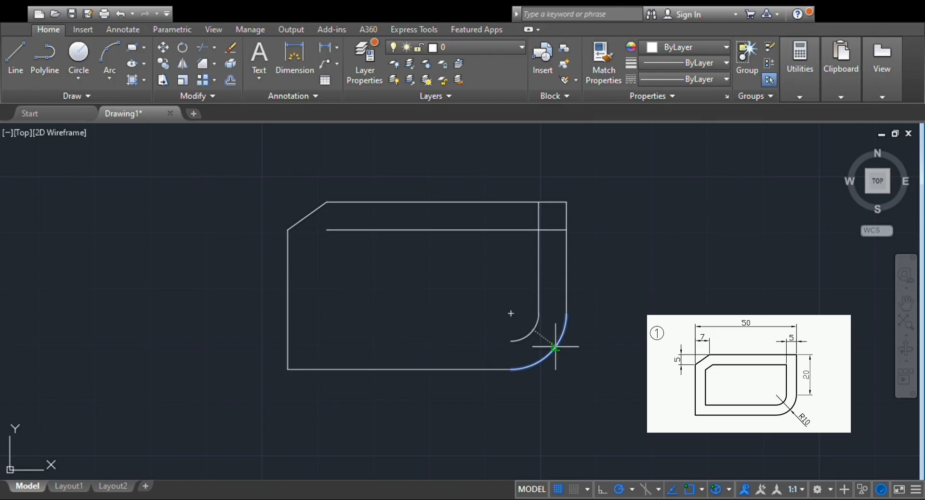
{"action": "left_click", "coordinate": [508, 328]}
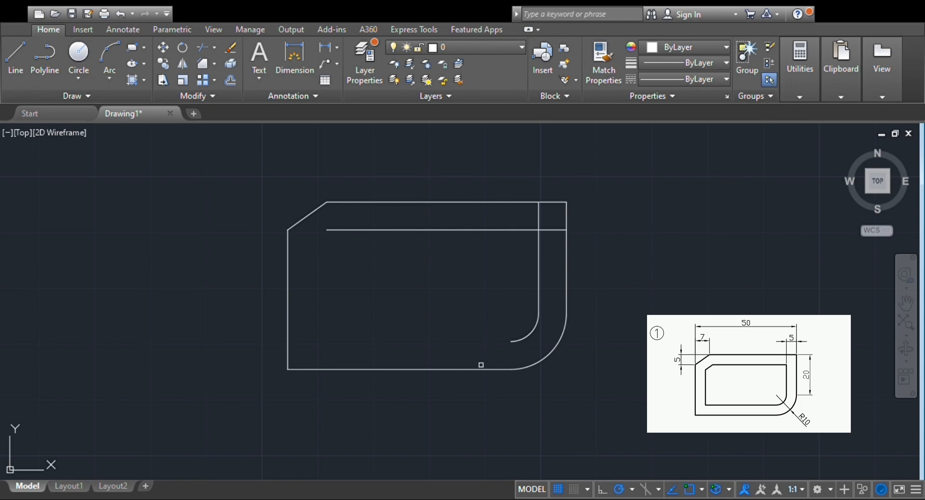
{"action": "left_click", "coordinate": [481, 368]}
{"action": "left_click", "coordinate": [479, 331]}
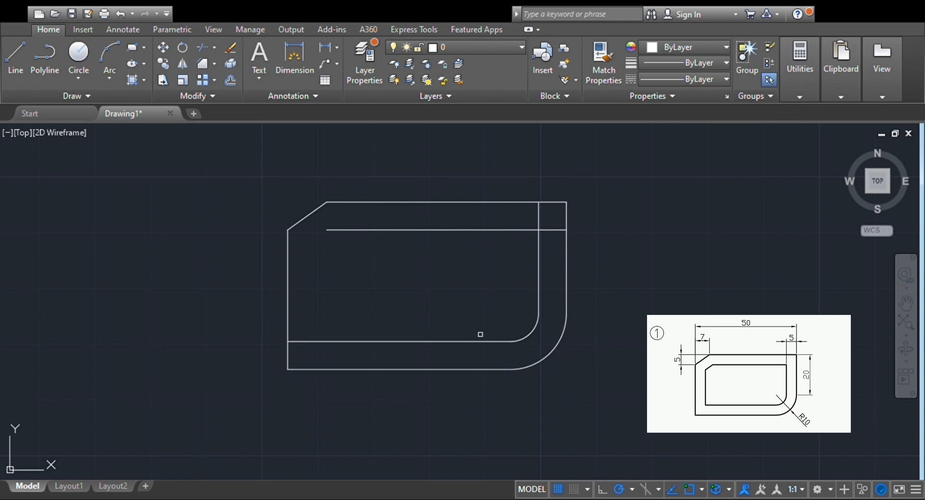
- Offset the left edge and the upper-left bevel line 5 units inward
{"action": "left_click", "coordinate": [290, 294]}
{"action": "left_click", "coordinate": [321, 294]}
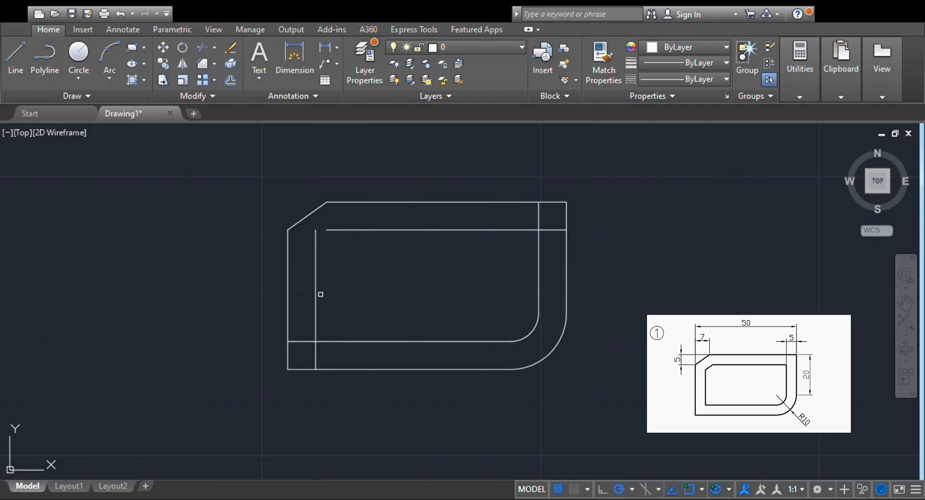
{"action": "left_click", "coordinate": [312, 212]}
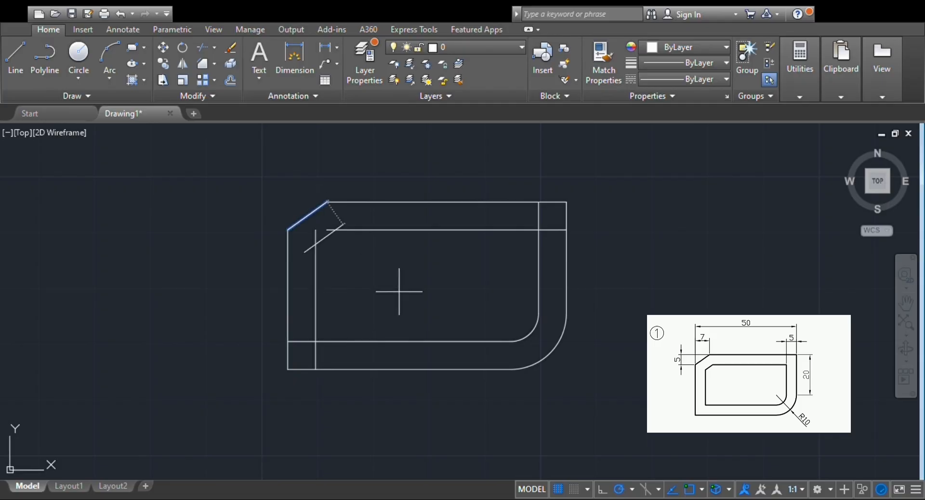
{"action": "left_click", "coordinate": [398, 290]}
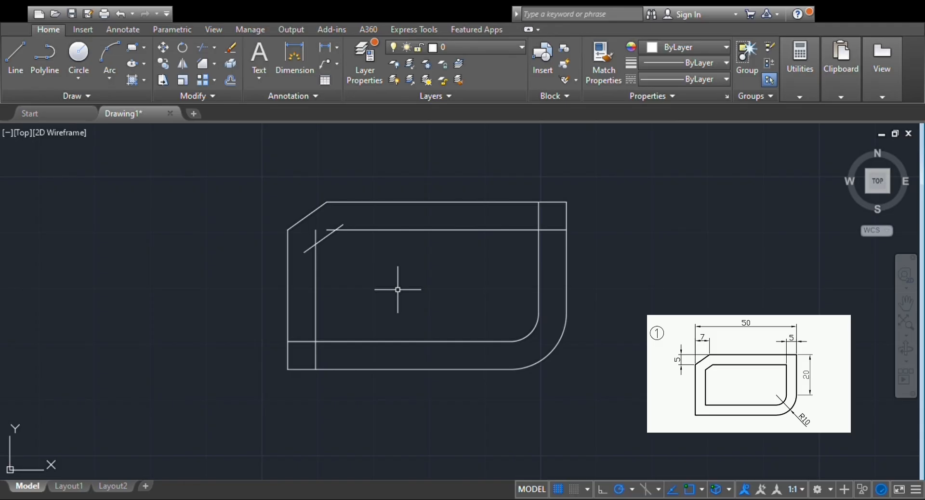
- Trim the overlapping line ends at the inner contour's upper-left bevel, using the whole drawing as cutting edges
{"action": "left_click", "coordinate": [617, 407]}
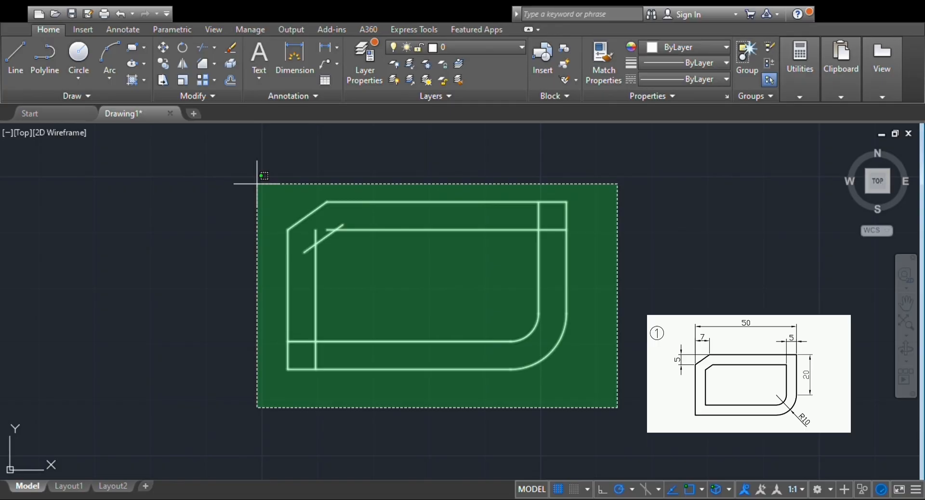
{"action": "left_click", "coordinate": [256, 184]}
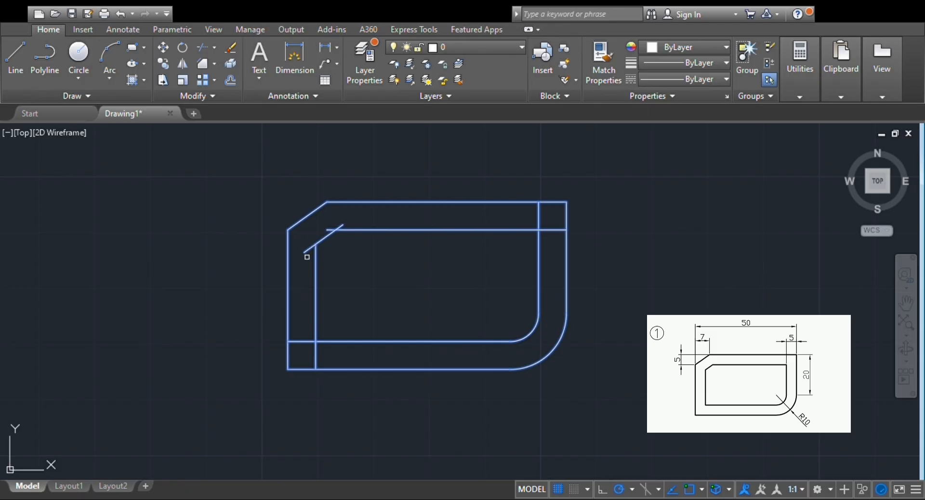
{"action": "left_click", "coordinate": [308, 249]}
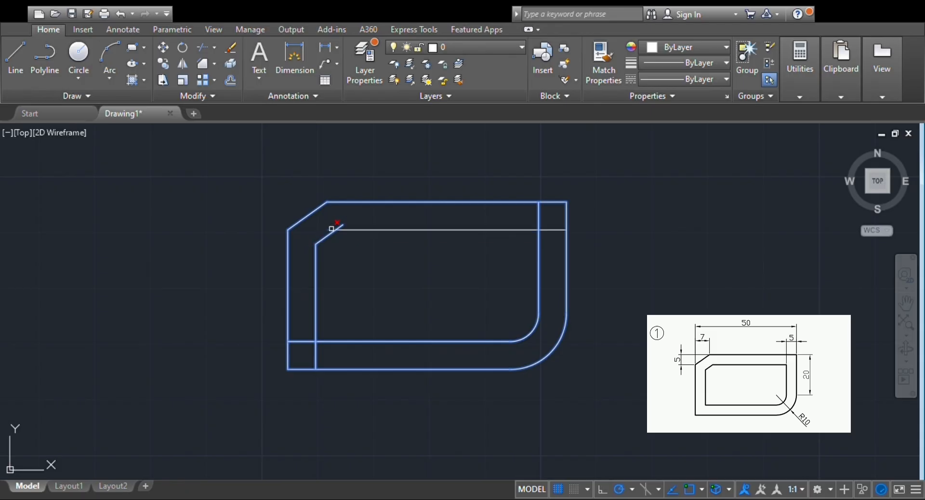
{"action": "left_click", "coordinate": [332, 229]}
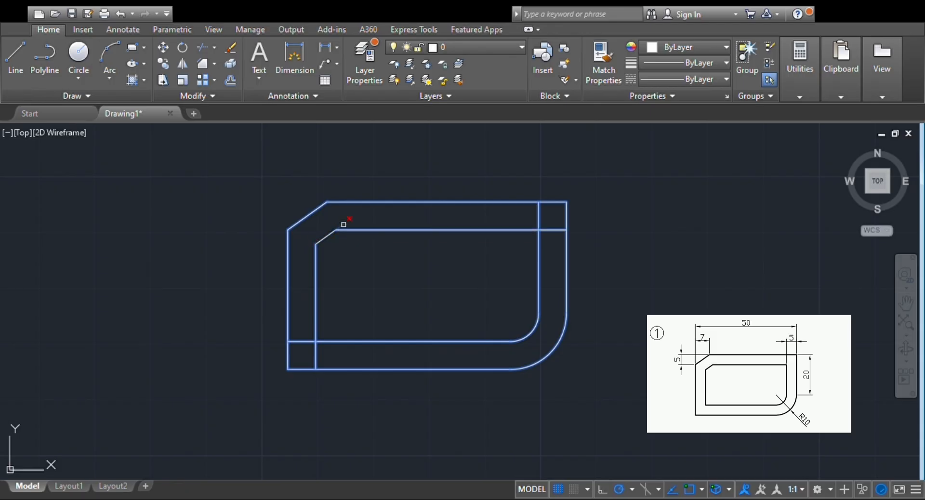
{"action": "left_click", "coordinate": [346, 226]}
- Trim the inner contour's overhanging line ends at its upper-right and lower-left corners
{"action": "left_click", "coordinate": [540, 216]}
{"action": "left_click", "coordinate": [552, 228]}
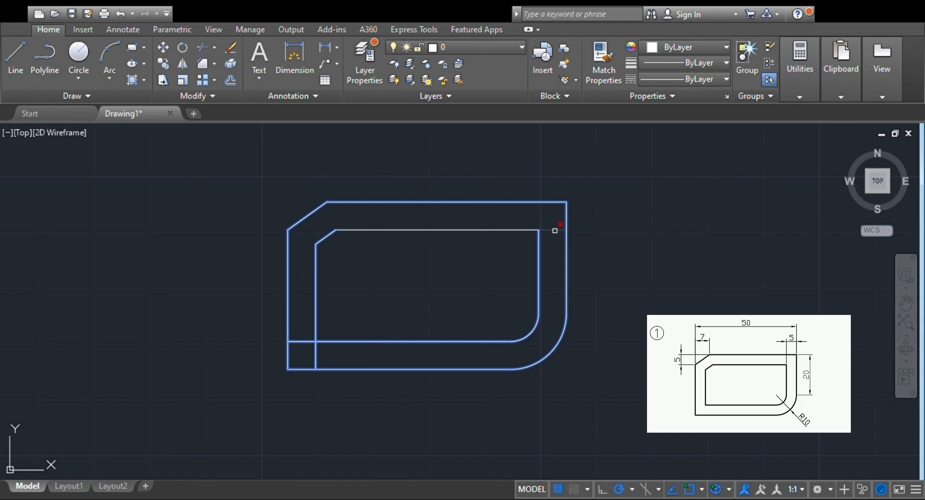
{"action": "left_click", "coordinate": [303, 342]}
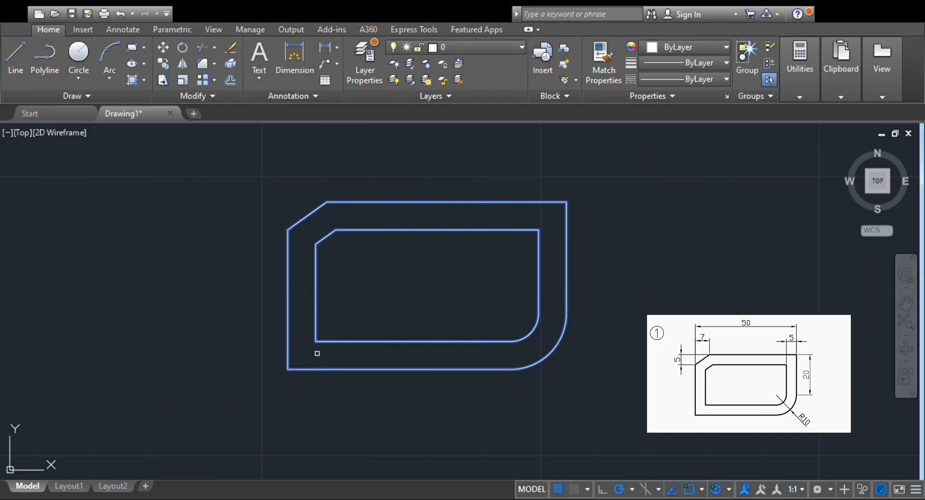
{"action": "key", "text": "Escape"}
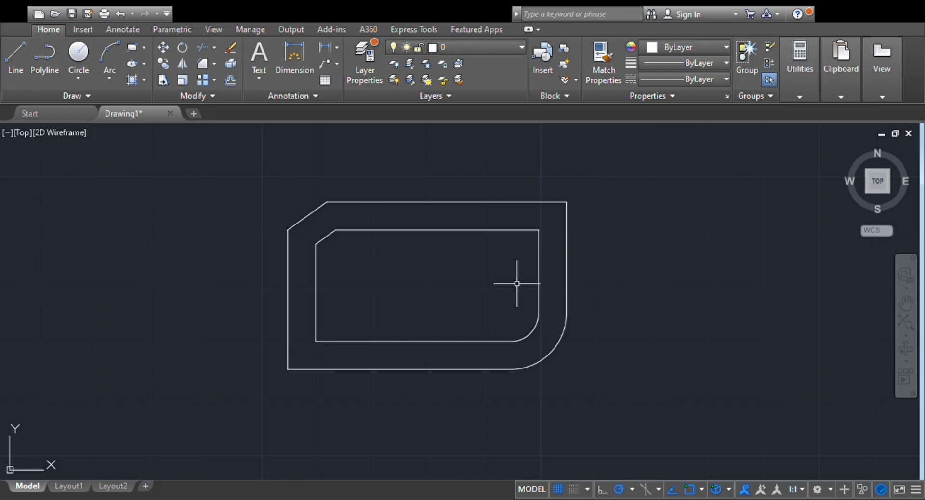
- Draw the exercise 2 staircase's 50-unit vertical left edge and 50-unit bottom edge beside the finished plate
{"action": "scroll", "coordinate": [517, 284], "scroll_direction": "down", "scroll_amount": 2}
{"action": "scroll", "coordinate": [517, 284], "scroll_direction": "down", "scroll_amount": 1}
{"action": "scroll", "coordinate": [517, 284], "scroll_direction": "up", "scroll_amount": 3}
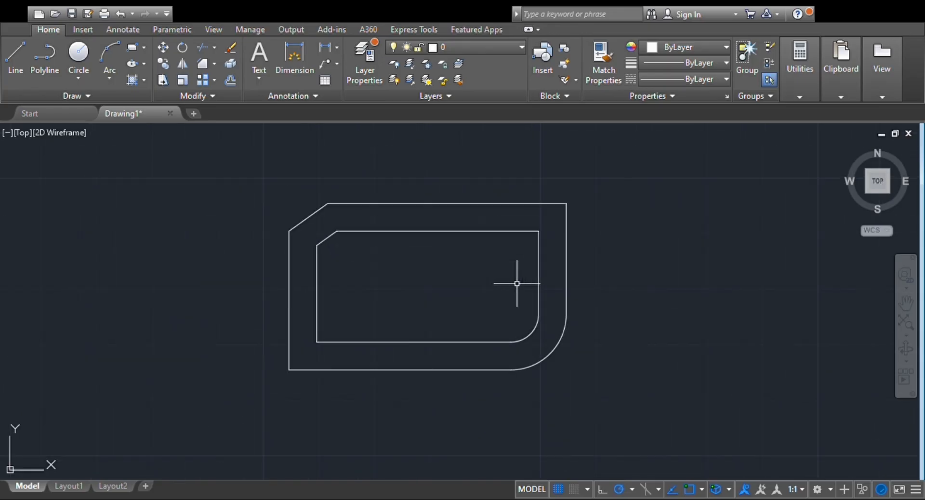
{"action": "left_click", "coordinate": [906, 302]}
{"action": "left_click_drag", "start_coordinate": [759, 316], "coordinate": [499, 310]}
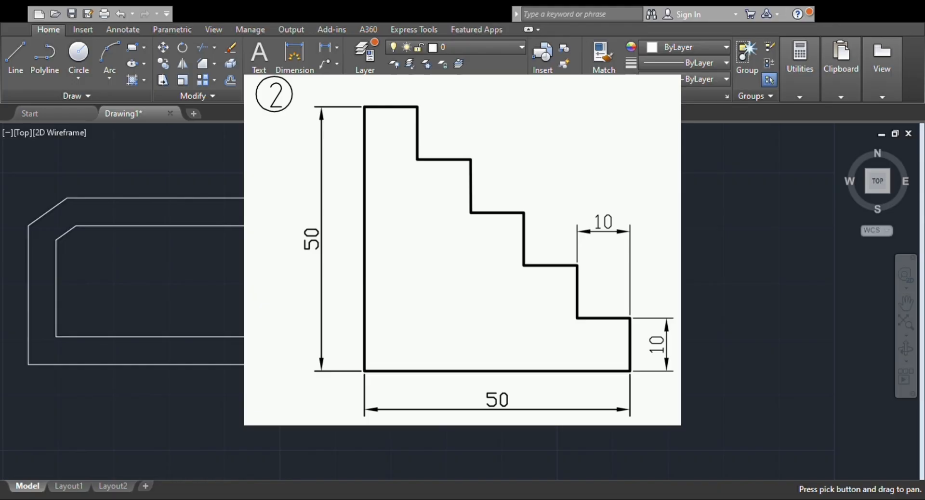
{"action": "key", "text": "Escape"}
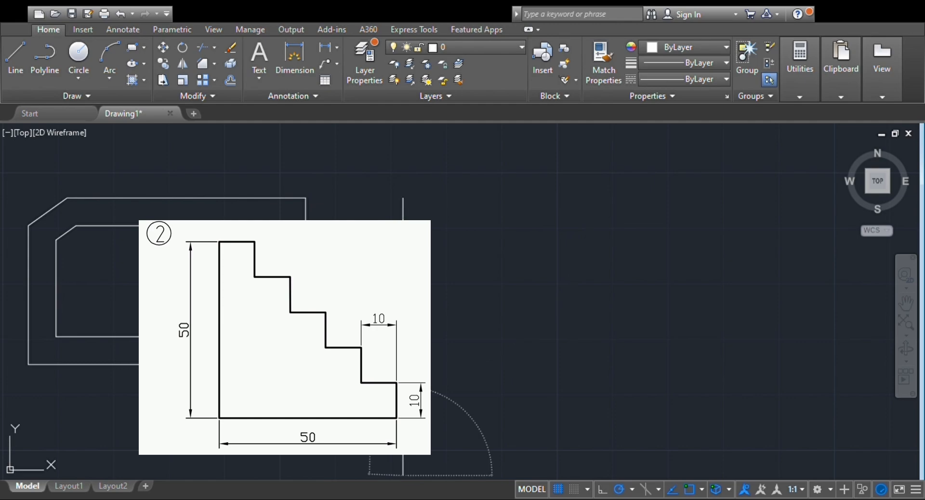
{"action": "scroll", "coordinate": [625, 392], "scroll_direction": "down", "scroll_amount": 5}
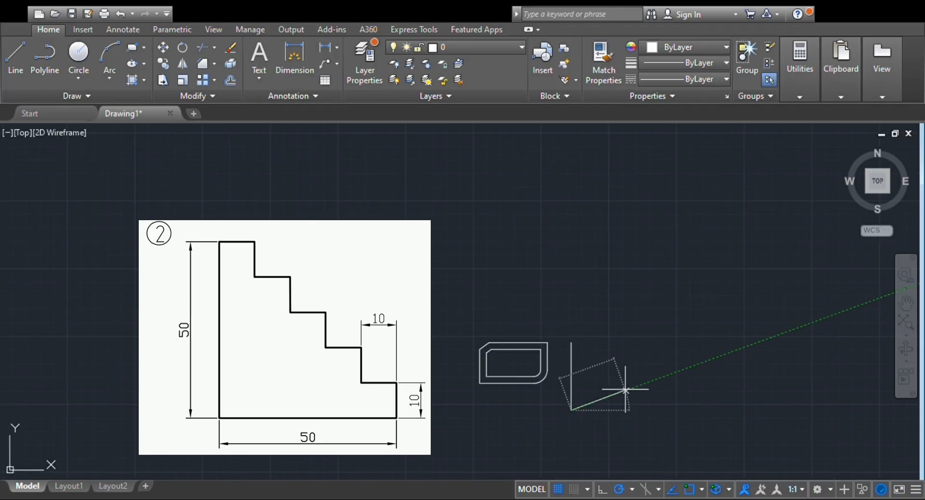
{"action": "scroll", "coordinate": [626, 391], "scroll_direction": "up", "scroll_amount": 4}
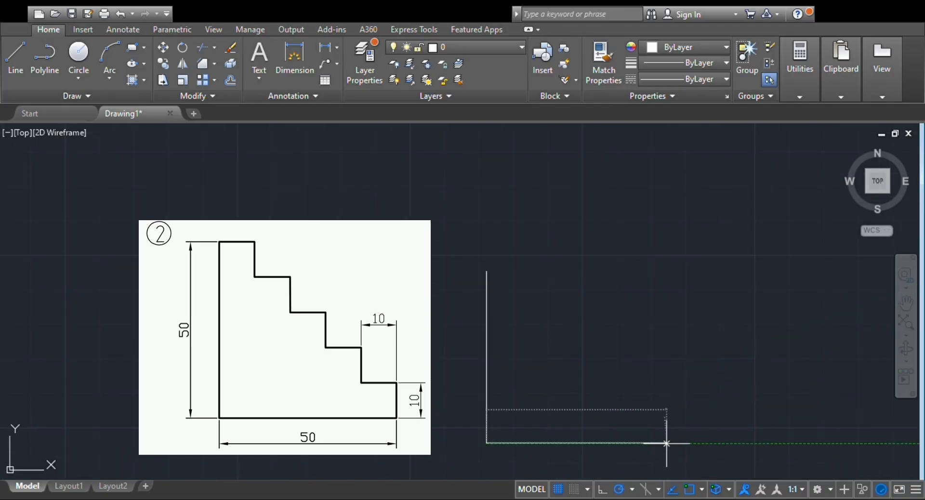
{"action": "left_click", "coordinate": [660, 444]}
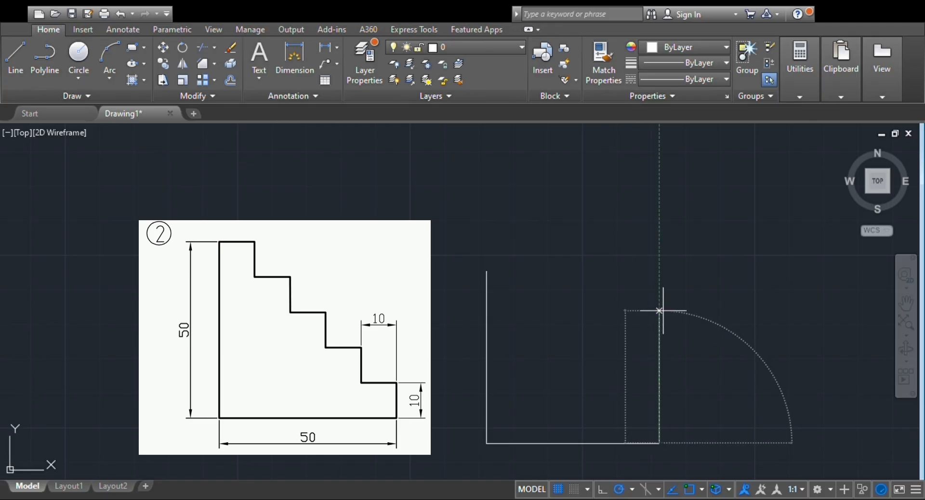
- Continue the staircase outline from the bottom edge's right end with two 10-unit risers, each followed by a 10-unit tread leftward
{"action": "type", "text": "10"}
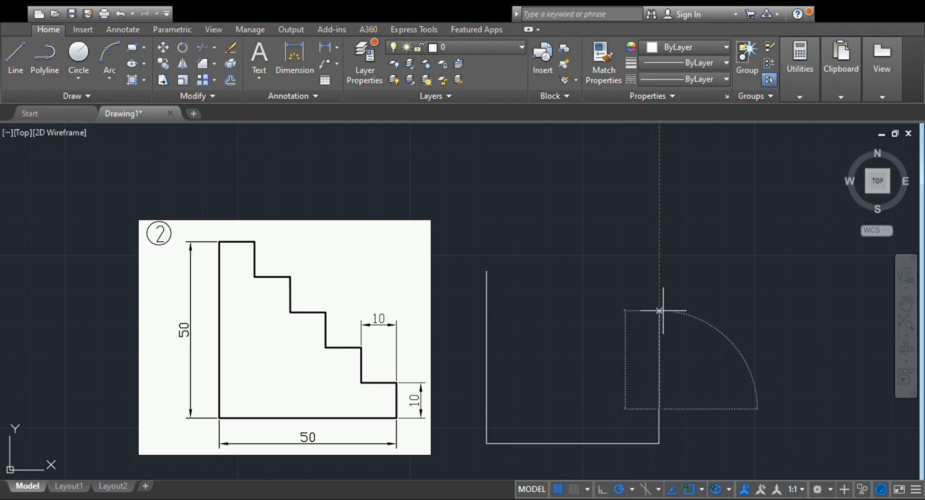
{"action": "key", "text": "Return"}
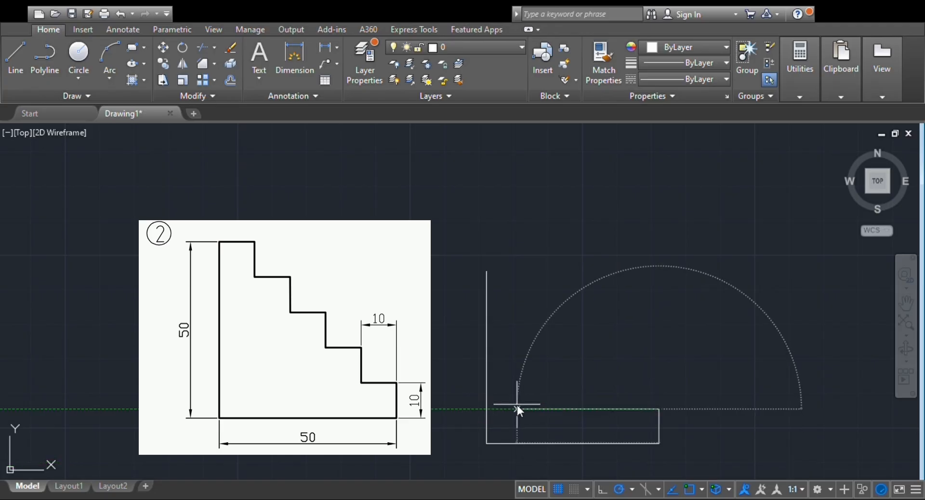
{"action": "type", "text": "10"}
{"action": "key", "text": "Return"}
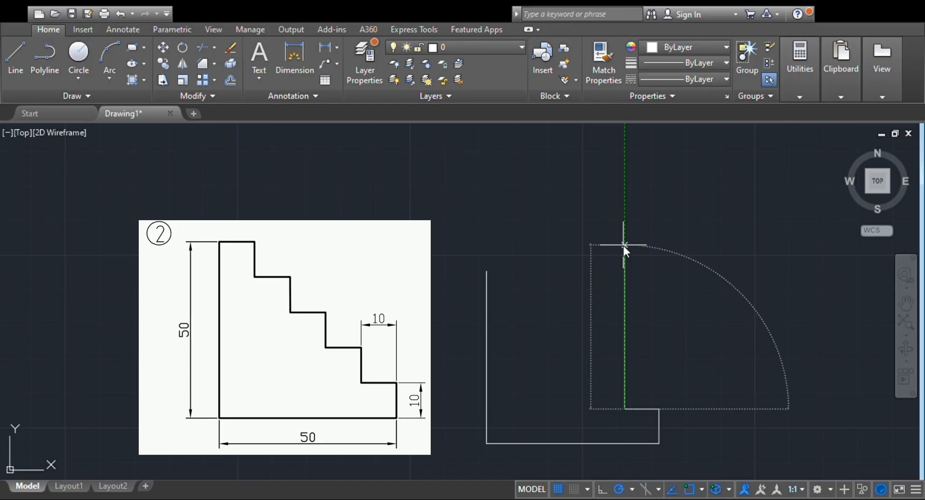
{"action": "type", "text": "10"}
{"action": "key", "text": "Return"}
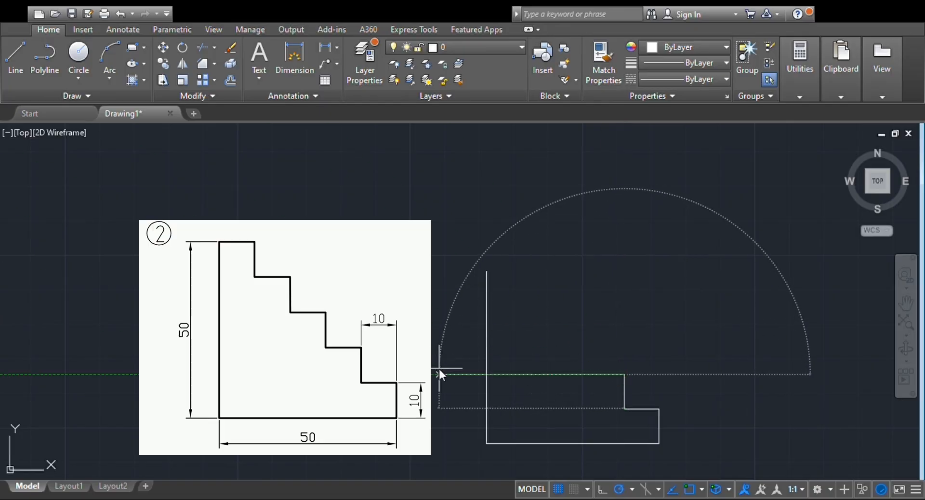
{"action": "type", "text": "10"}
{"action": "key", "text": "Return"}
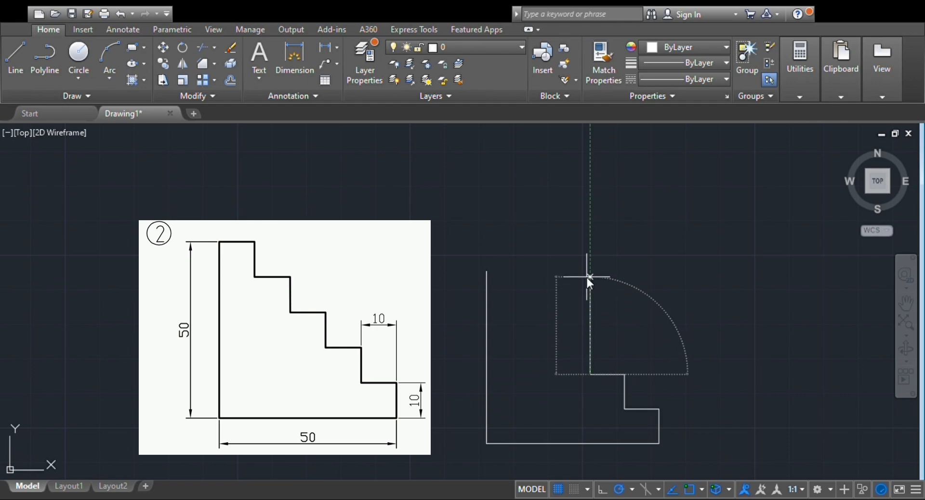
- Add the staircase's third and fourth steps, each with a 10-unit riser and a 10-unit tread
{"action": "type", "text": "10"}
{"action": "key", "text": "Return"}
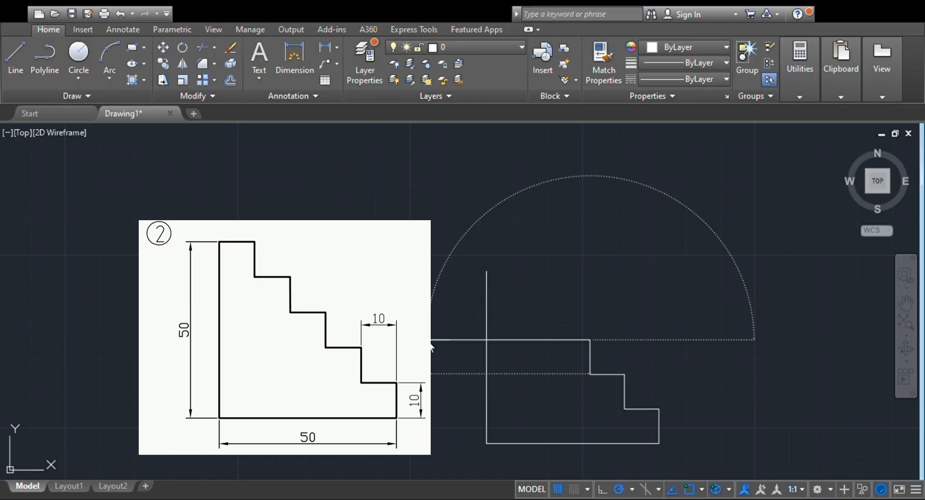
{"action": "type", "text": "10"}
{"action": "key", "text": "Return"}
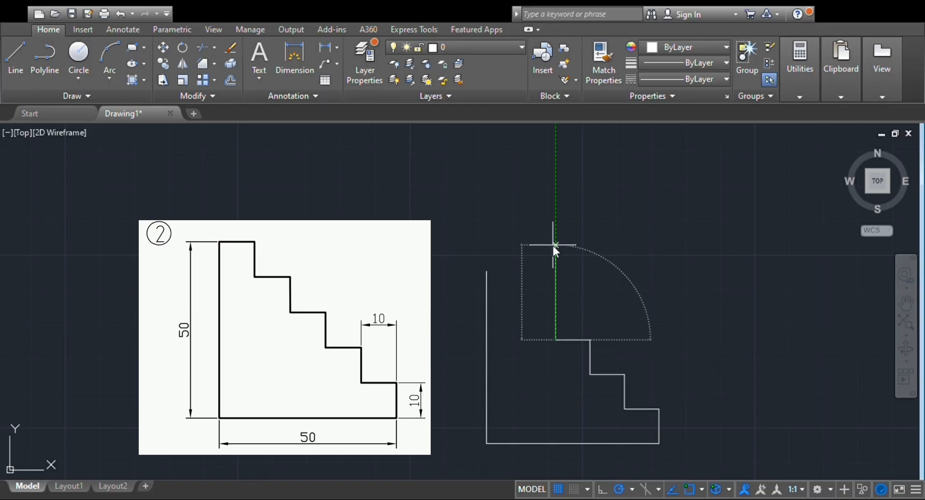
{"action": "type", "text": "10"}
{"action": "key", "text": "Return"}
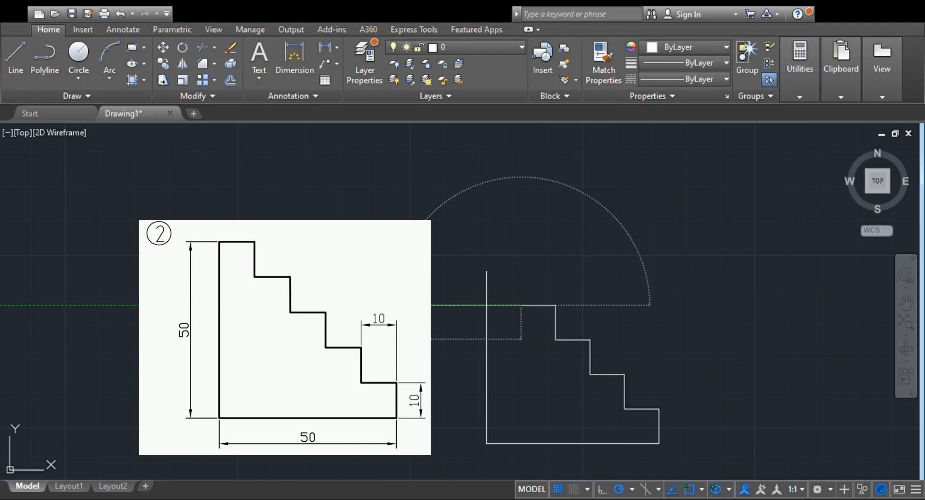
{"action": "type", "text": "10"}
{"action": "key", "text": "Return"}
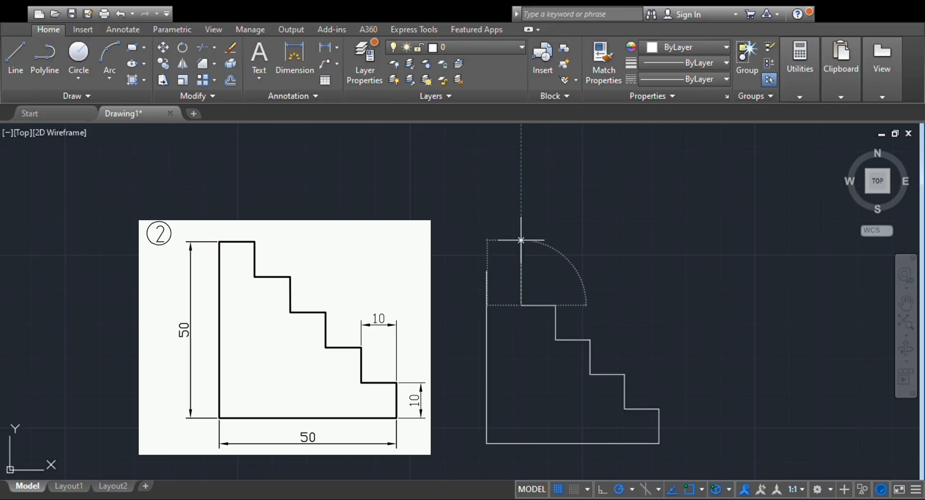
- Draw the staircase's last 10-unit riser and close the outline back to its starting point
{"action": "type", "text": "10"}
{"action": "key", "text": "Return"}
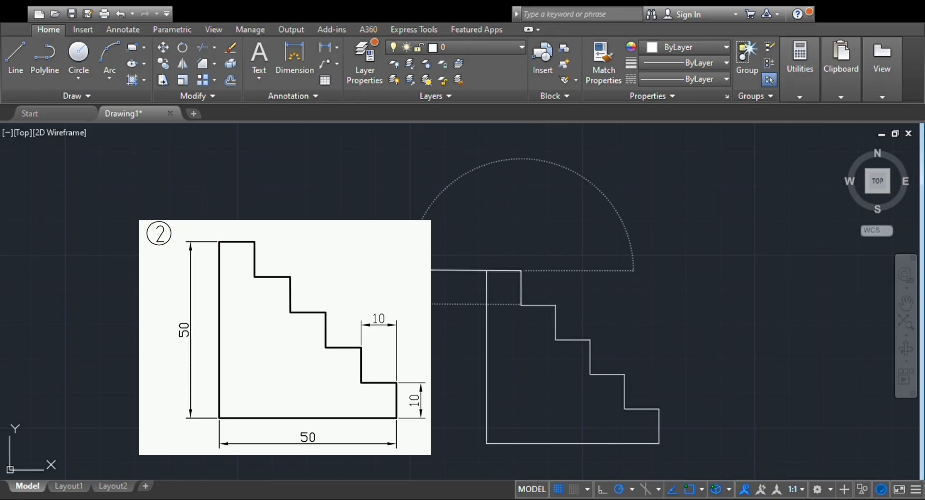
{"action": "type", "text": "c"}
{"action": "key", "text": "Return"}
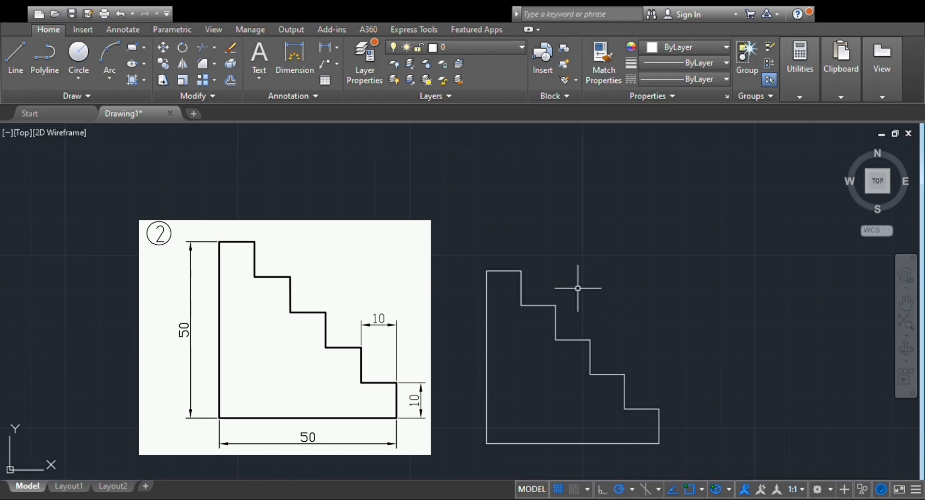
- Draw the exercise 3 square with lines, 36 by 36 units, below the finished plate
{"action": "scroll", "coordinate": [577, 288], "scroll_direction": "down", "scroll_amount": 5}
{"action": "scroll", "coordinate": [580, 287], "scroll_direction": "up", "scroll_amount": 3}
{"action": "key", "text": "alt"}
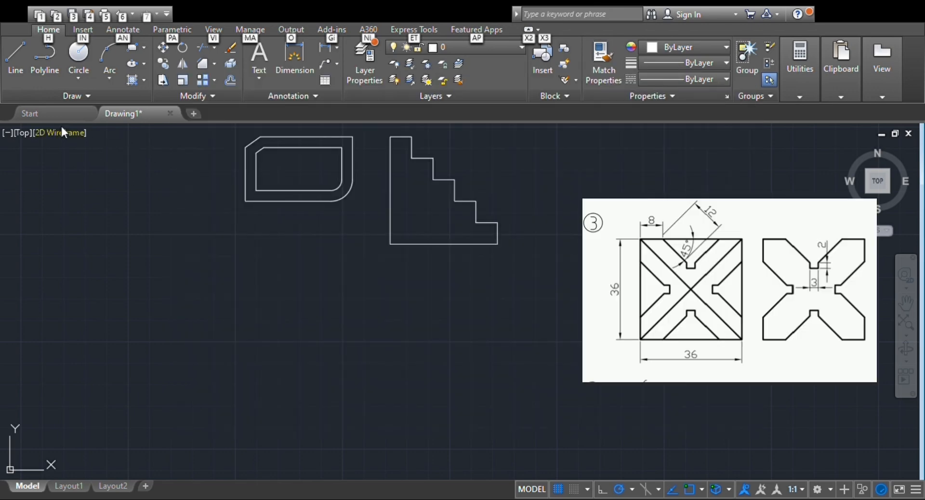
{"action": "left_click", "coordinate": [20, 73]}
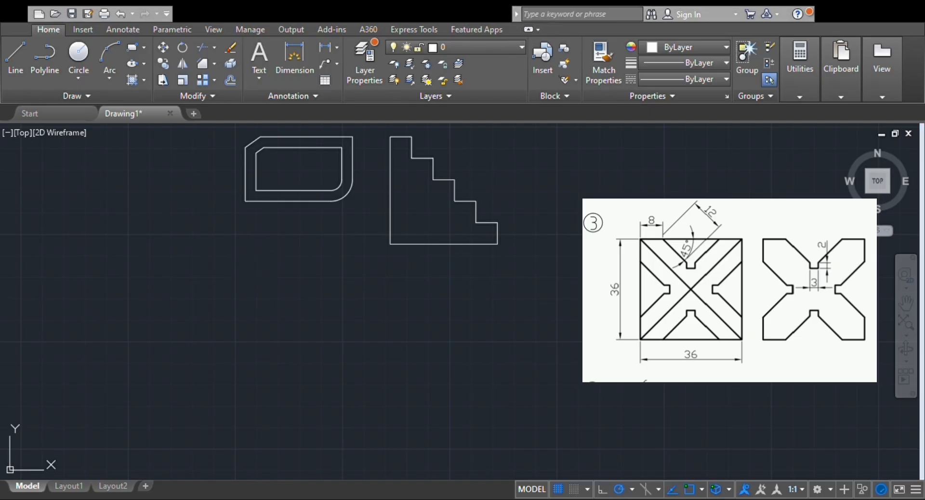
{"action": "left_click", "coordinate": [22, 57]}
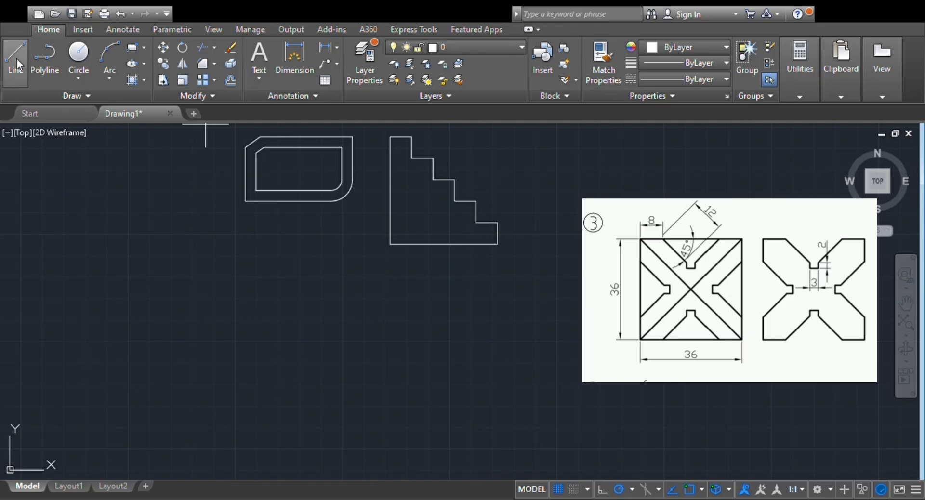
{"action": "left_click", "coordinate": [242, 262]}
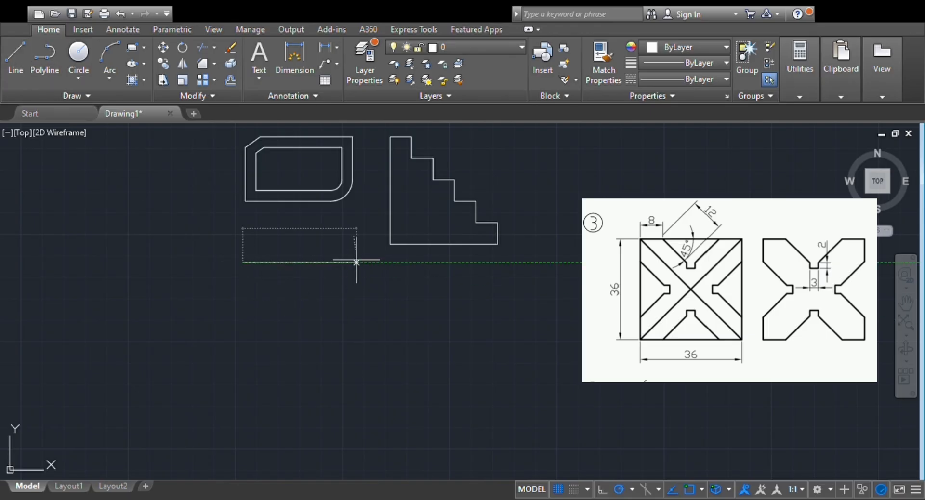
{"action": "type", "text": "36"}
{"action": "key", "text": "Return"}
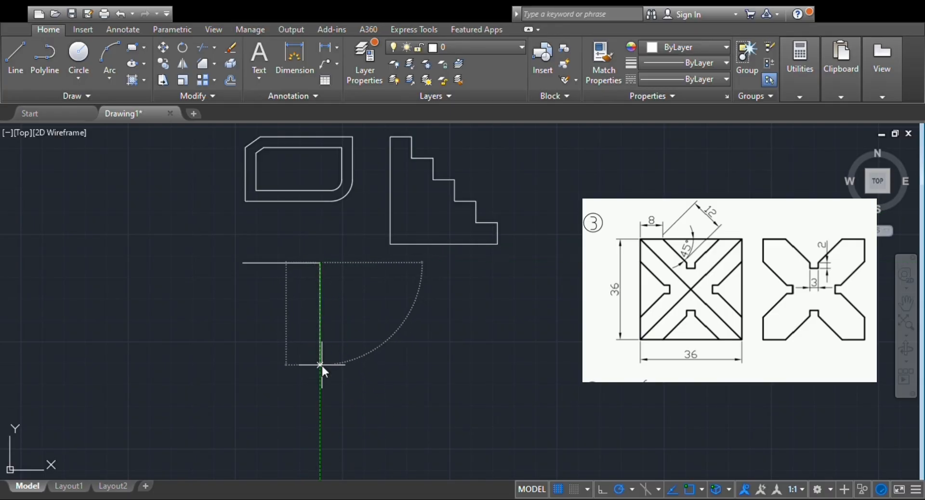
{"action": "type", "text": "36"}
{"action": "key", "text": "Return"}
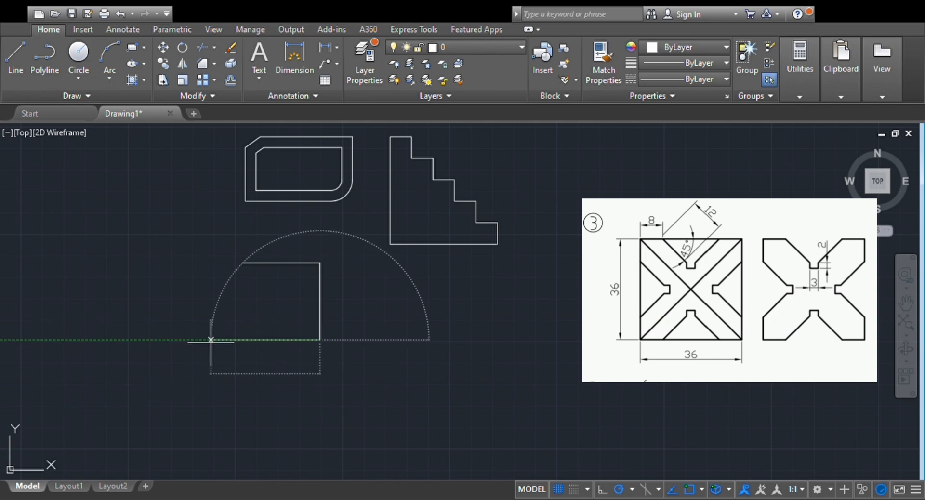
{"action": "type", "text": "36"}
{"action": "key", "text": "Return"}
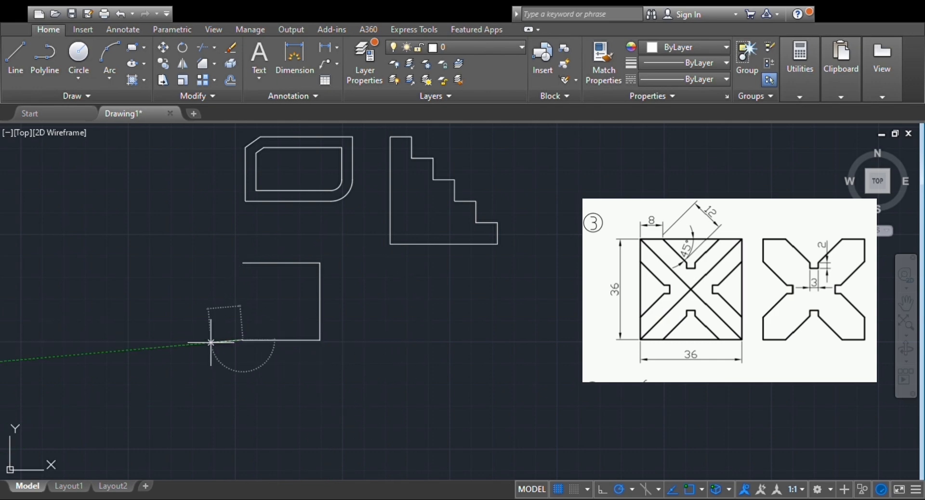
{"action": "left_click", "coordinate": [242, 263]}
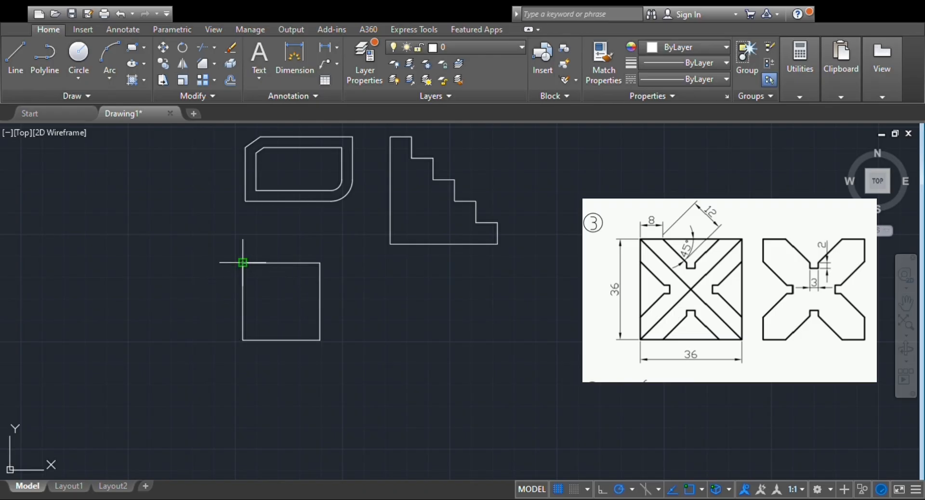
- Draw both diagonals of the 36-unit square from corner to corner
{"action": "left_click", "coordinate": [320, 340]}
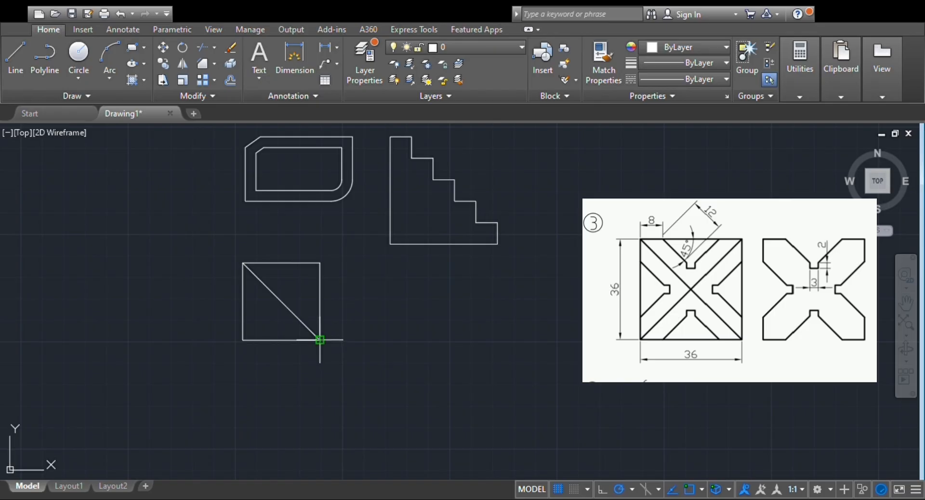
{"action": "key", "text": "Escape"}
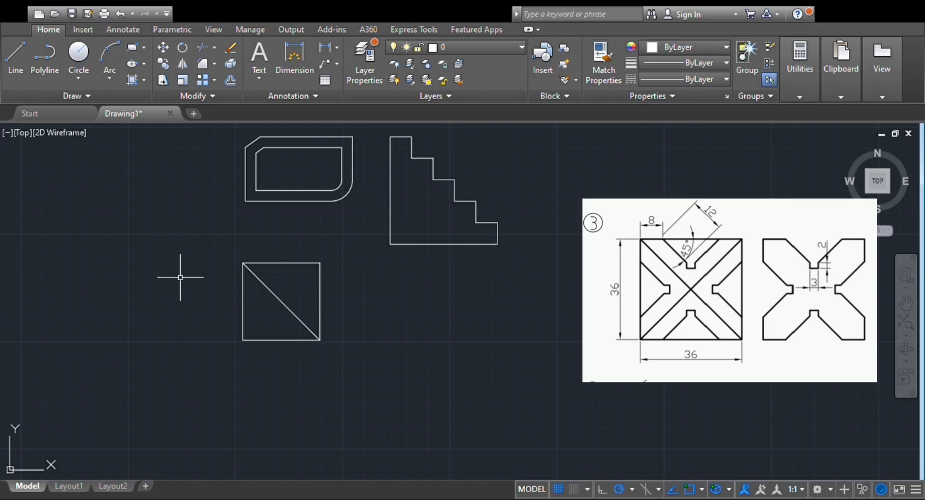
{"action": "left_click", "coordinate": [21, 61]}
{"action": "left_click", "coordinate": [319, 263]}
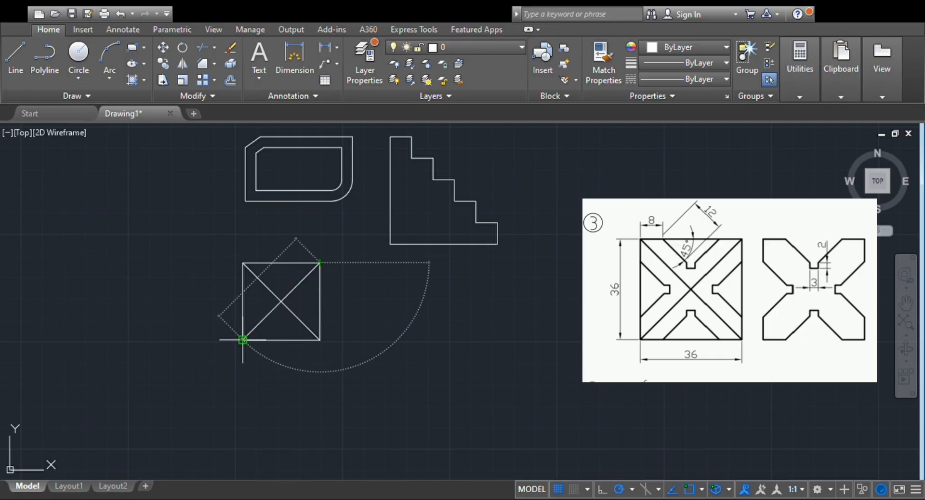
{"action": "left_click", "coordinate": [243, 340]}
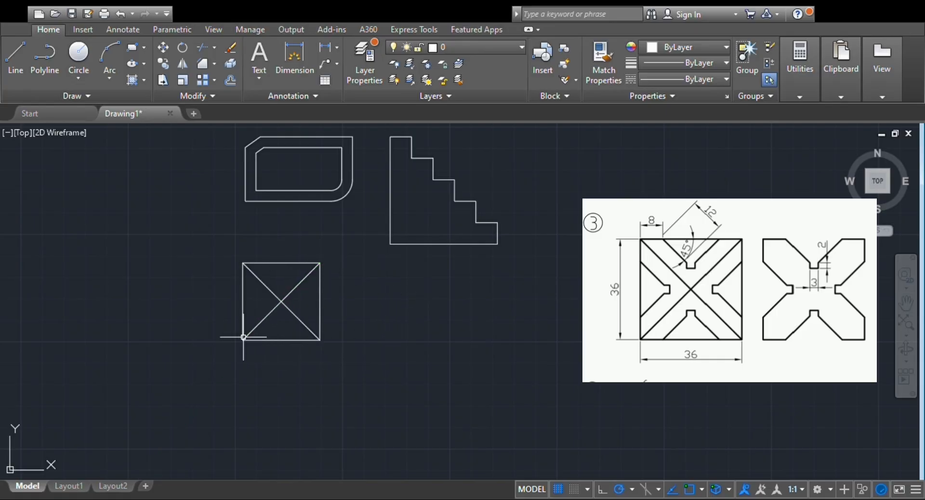
- Draw a line 8 units along the top edge from the square's upper-left corner, continuing 12 units downward to the right at 45°
{"action": "key", "text": "alt"}
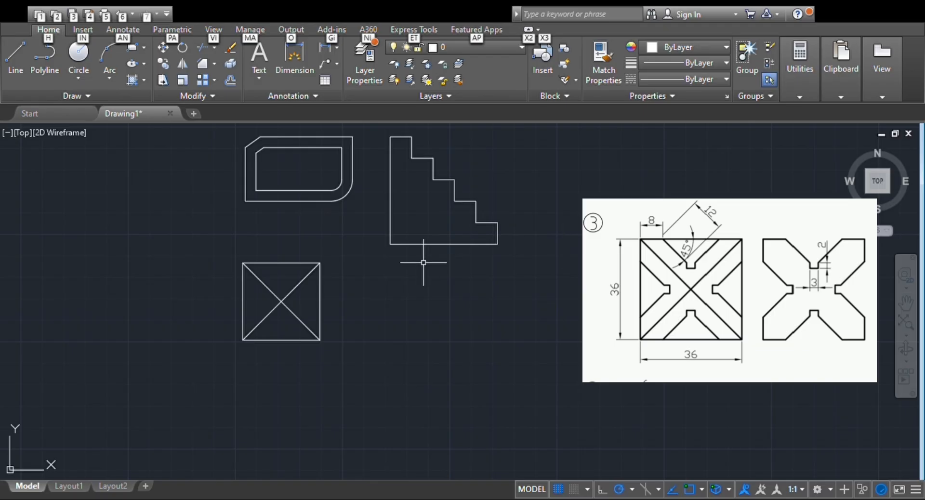
{"action": "left_click", "coordinate": [15, 56]}
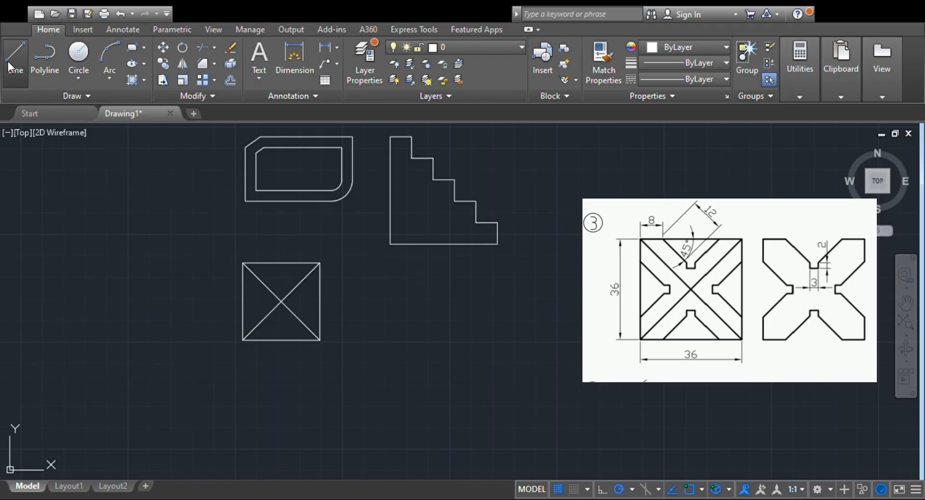
{"action": "left_click", "coordinate": [243, 262]}
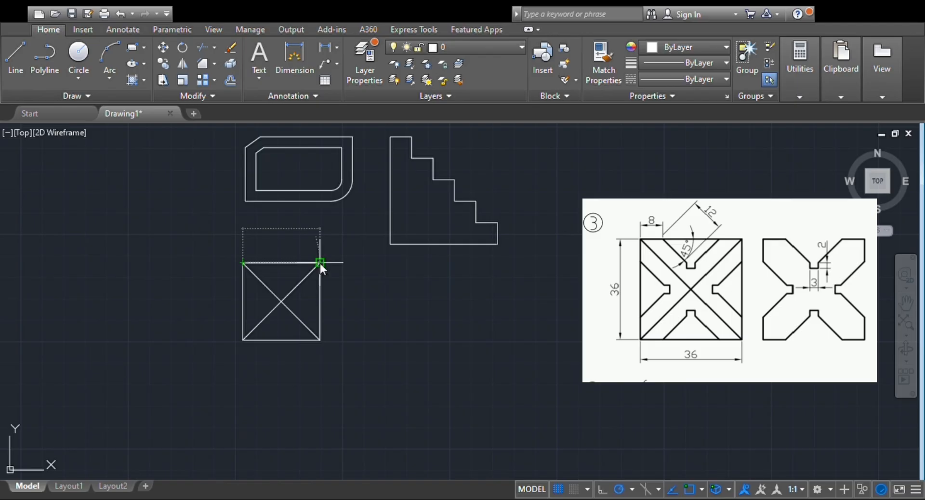
{"action": "type", "text": "8"}
{"action": "key", "text": "Return"}
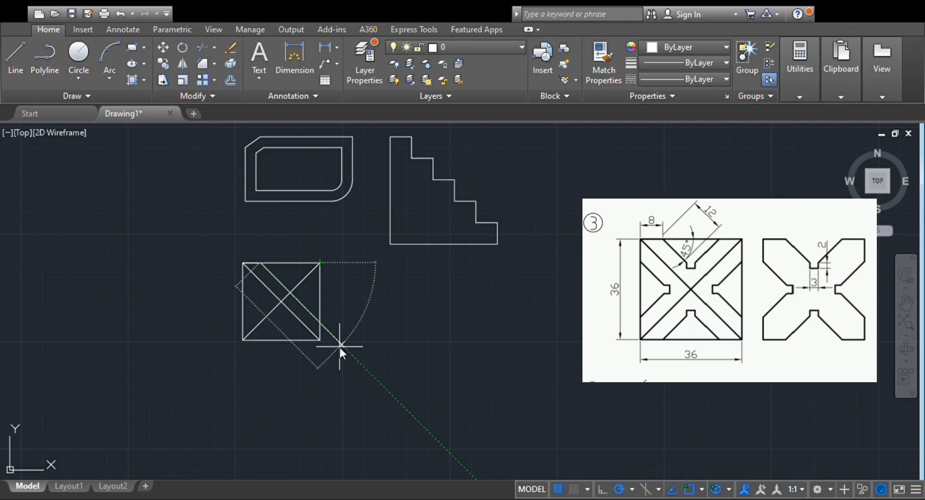
{"action": "type", "text": "12"}
{"action": "key", "text": "Return"}
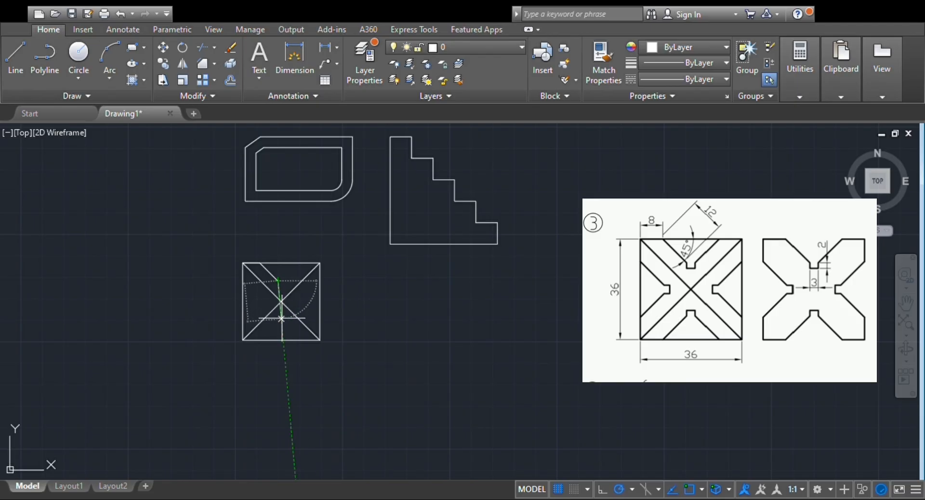
- Draw the small notch at the slanted line's end: 2 units down, 3 units right and 2 units up
{"action": "scroll", "coordinate": [281, 314], "scroll_direction": "up", "scroll_amount": 4}
{"action": "scroll", "coordinate": [279, 315], "scroll_direction": "down", "scroll_amount": 2}
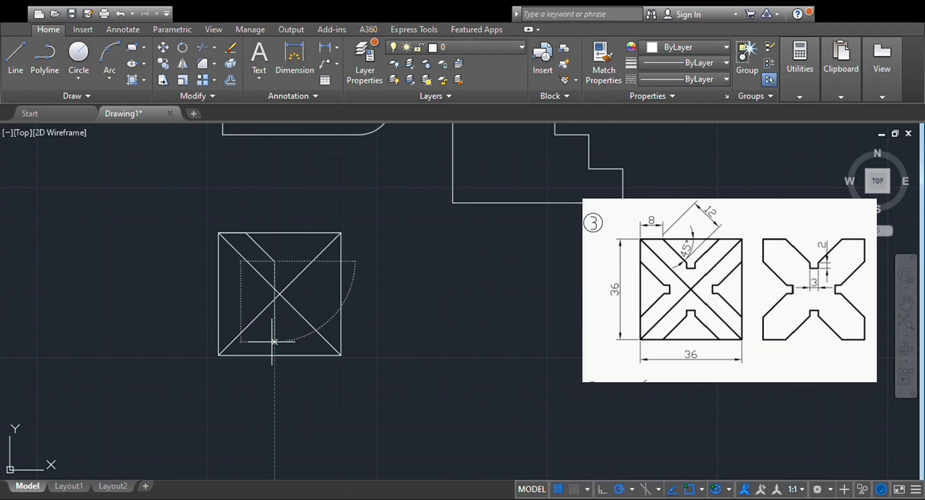
{"action": "type", "text": "2"}
{"action": "key", "text": "Return"}
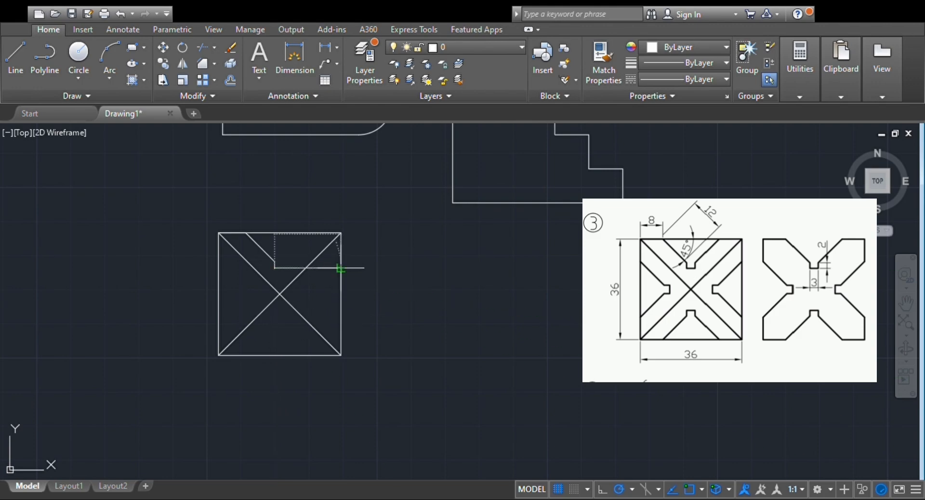
{"action": "type", "text": "3"}
{"action": "key", "text": "Return"}
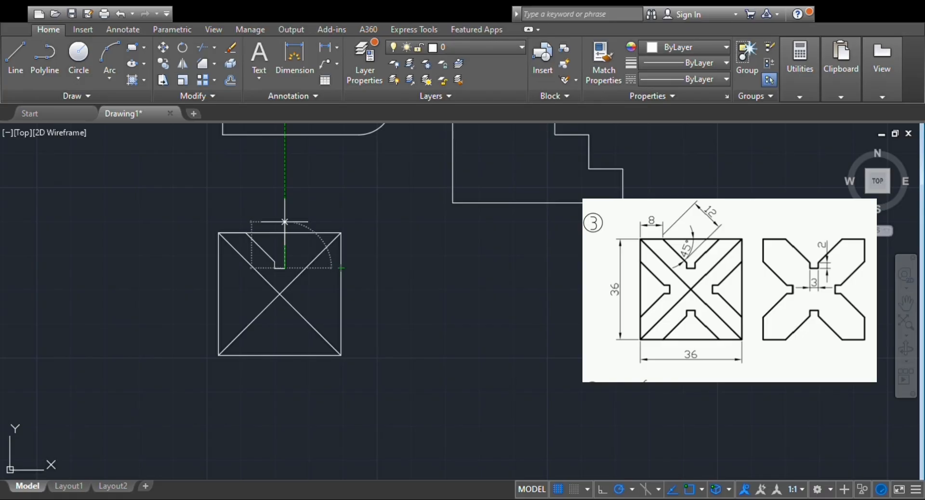
{"action": "type", "text": "2"}
{"action": "key", "text": "Return"}
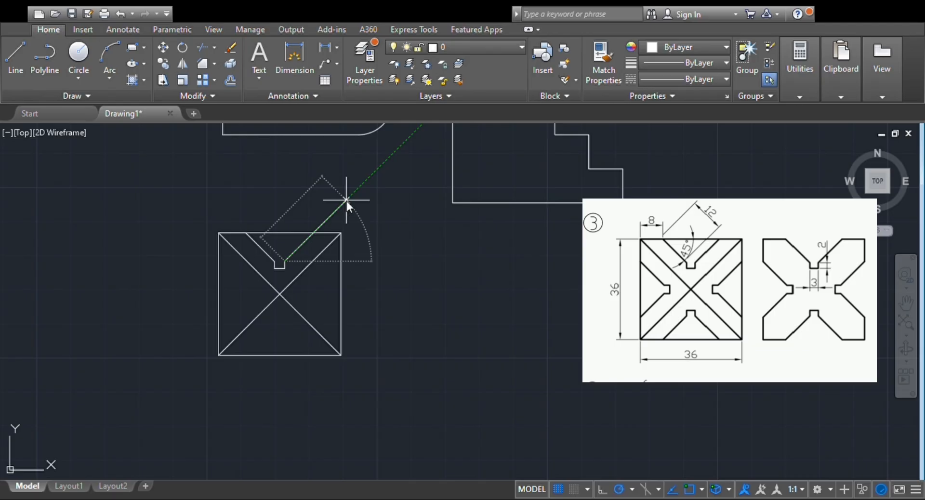
- Draw a 12-unit line at 45° from the notch's right side up to the square's top edge and end the line
{"action": "type", "text": "12"}
{"action": "key", "text": "Return"}
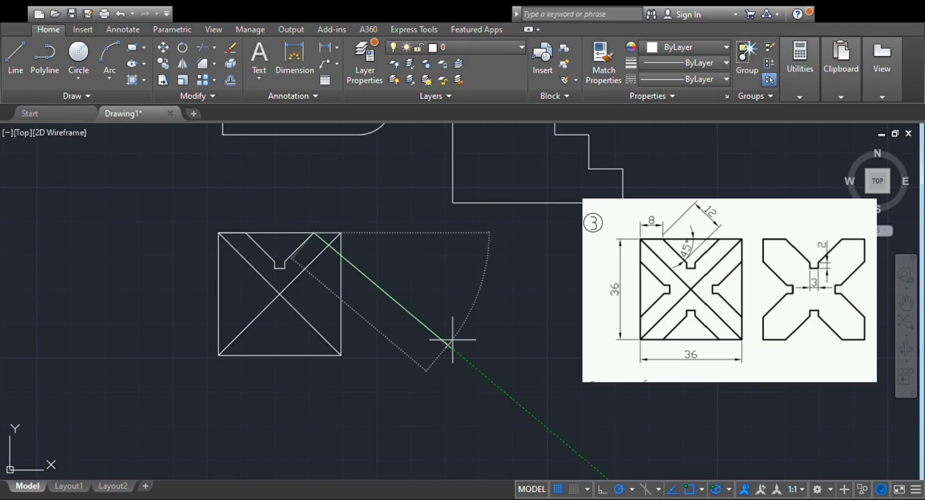
{"action": "key", "text": "Return"}
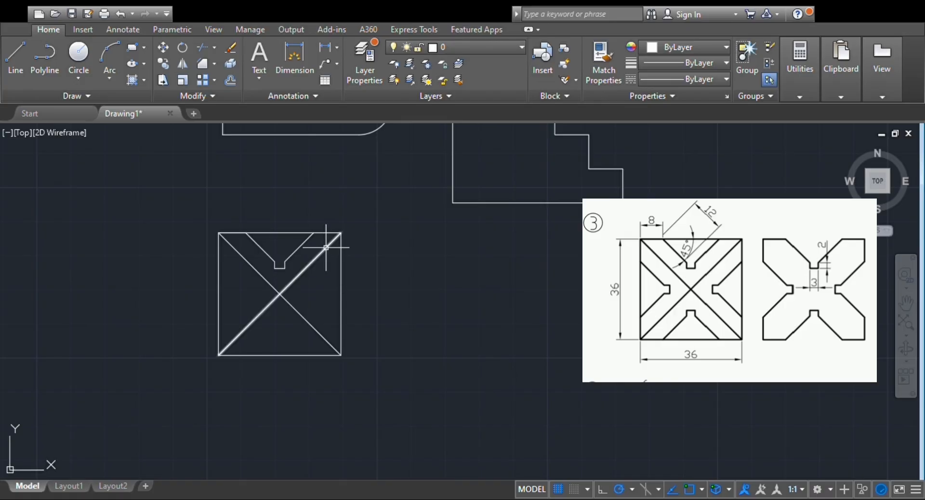
{"action": "left_click", "coordinate": [299, 246]}
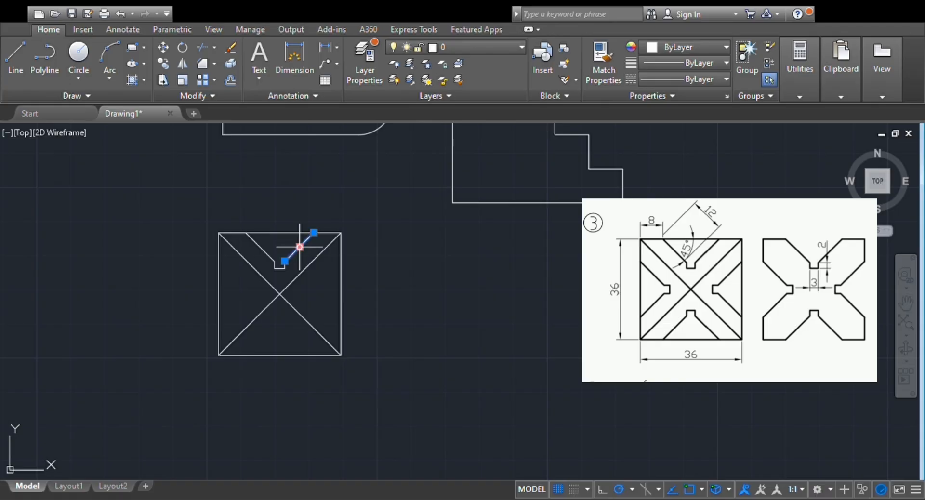
{"action": "key", "text": "Escape"}
{"action": "left_click", "coordinate": [293, 270]}
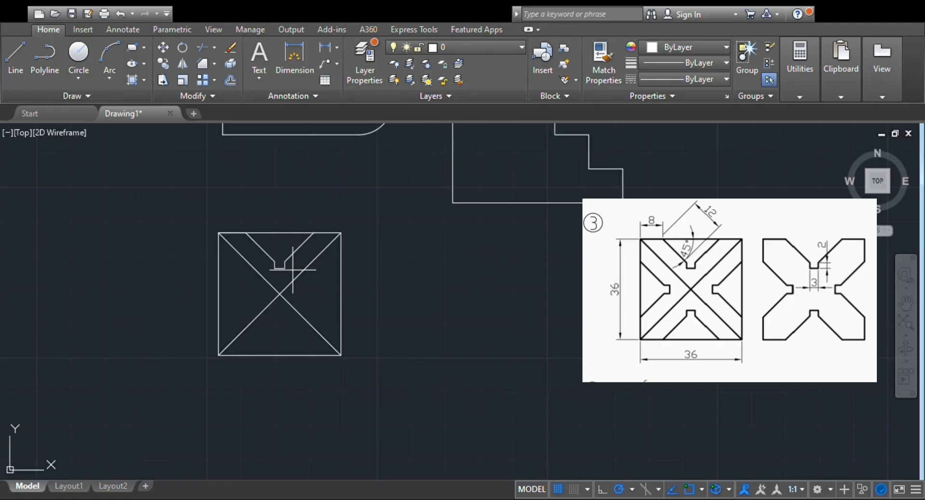
{"action": "left_click", "coordinate": [267, 244]}
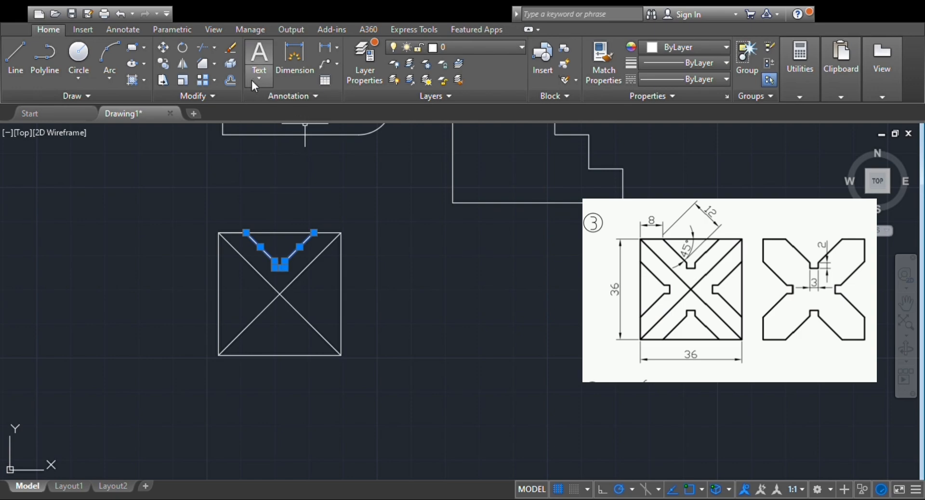
{"action": "left_click", "coordinate": [213, 97]}
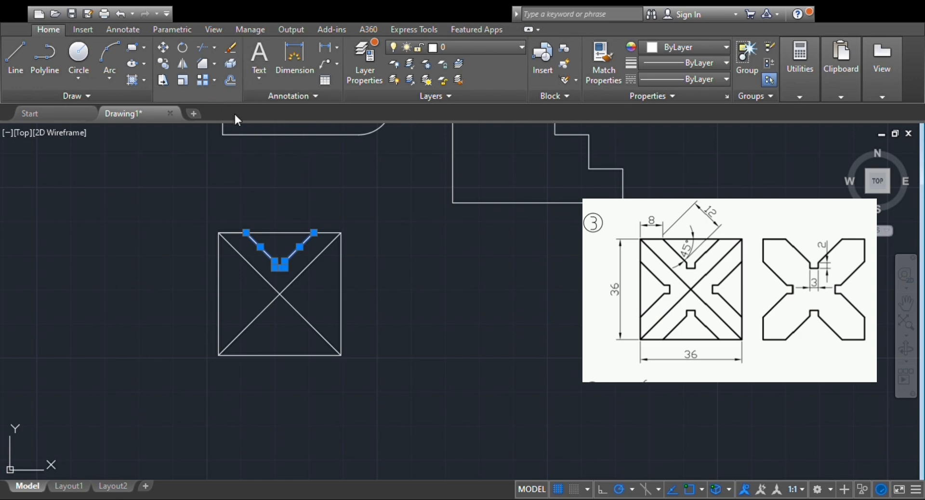
{"action": "left_click", "coordinate": [476, 378]}
{"action": "left_click", "coordinate": [427, 324]}
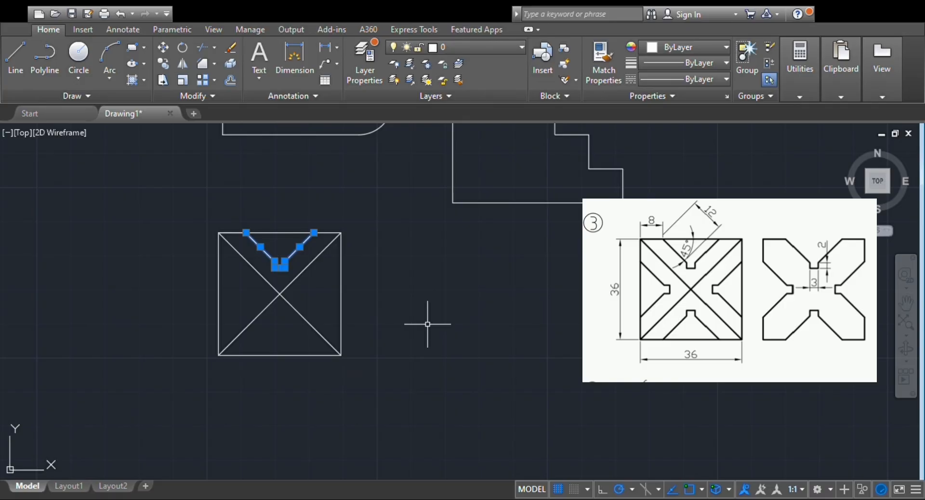
{"action": "key", "text": "Escape"}
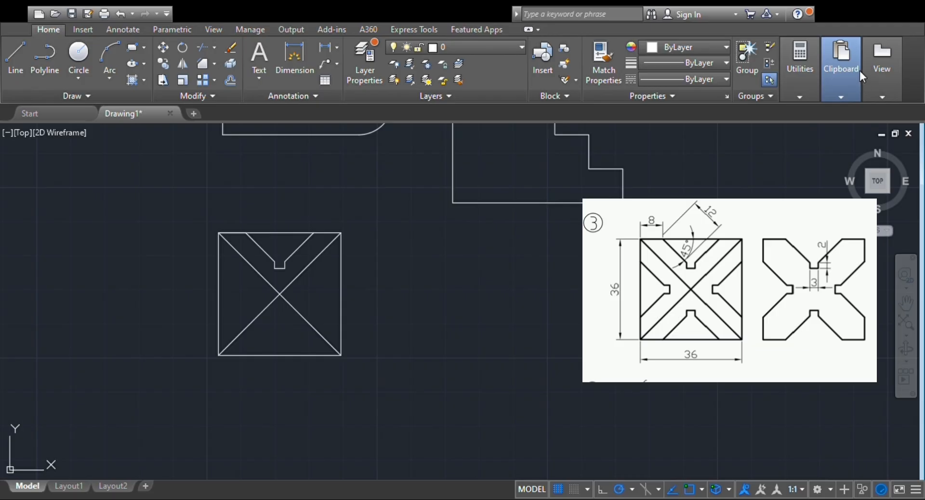
{"action": "key", "text": "alt"}
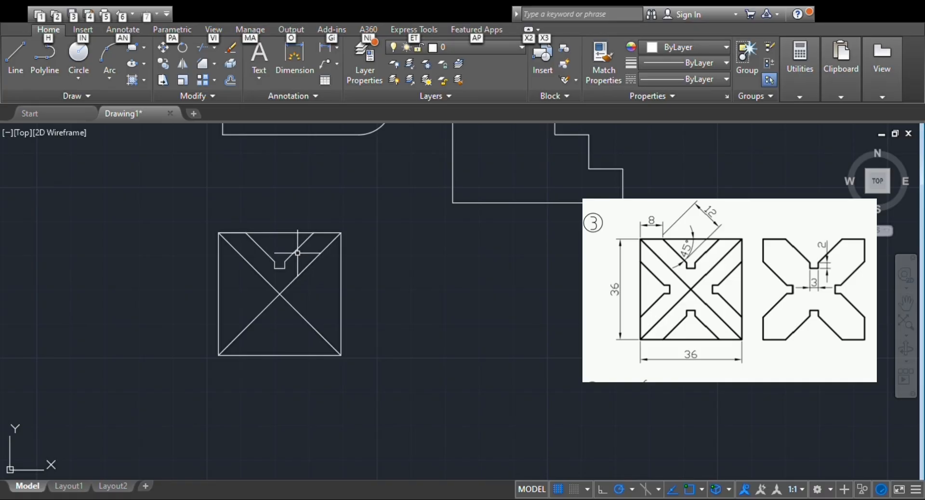
- Create a polar array of the notched cut-out profile around the square's centre with 4 items over 360 degrees
{"action": "left_click", "coordinate": [215, 80]}
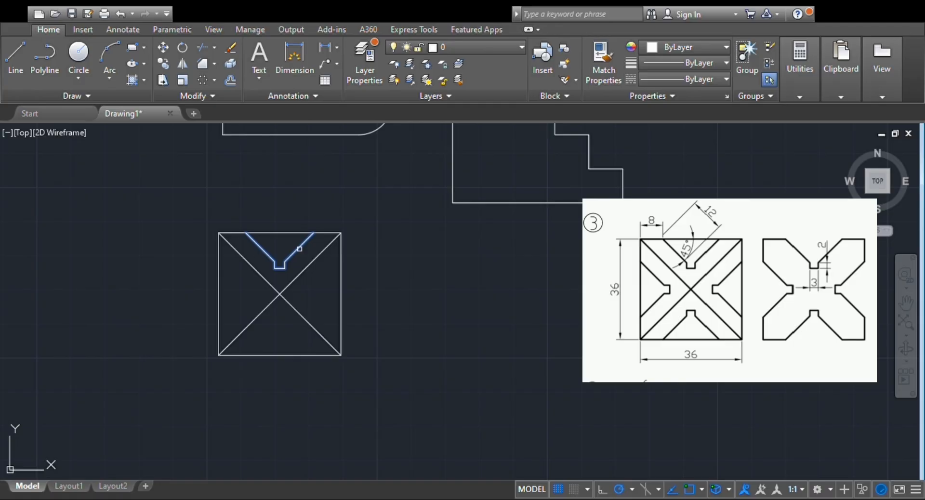
{"action": "key", "text": "Return"}
{"action": "left_click", "coordinate": [279, 293]}
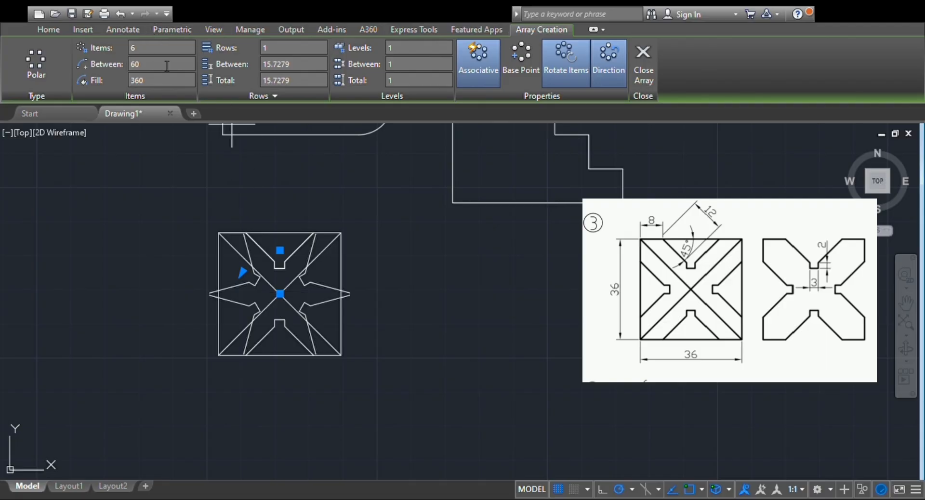
{"action": "left_click", "coordinate": [148, 53]}
{"action": "key", "text": "Return"}
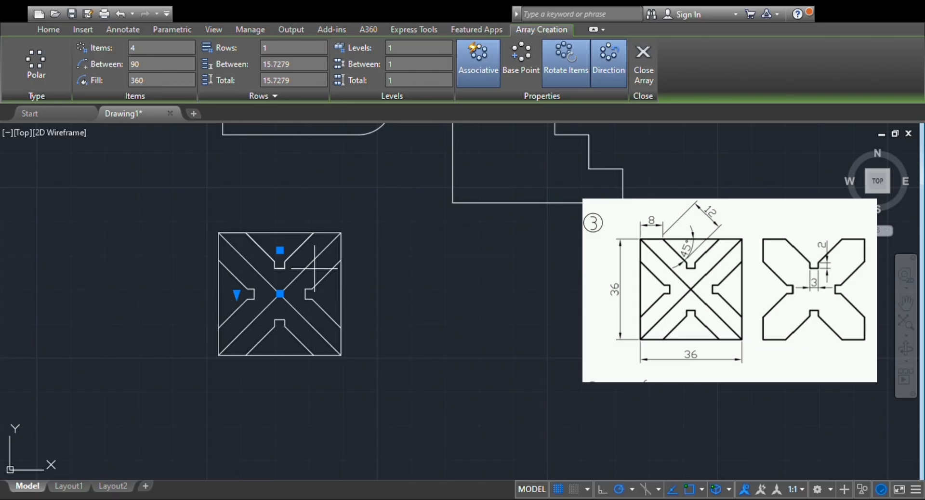
{"action": "key", "text": "Return"}
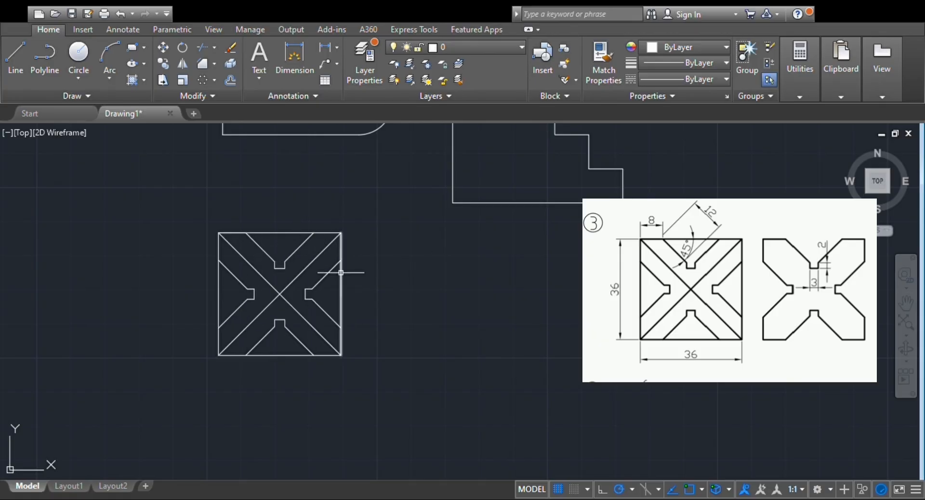
- Copy the entire square figure with its diagonals and cut-outs and place the copy beside the original, to its right
{"action": "left_click", "coordinate": [375, 378]}
{"action": "left_click", "coordinate": [188, 197]}
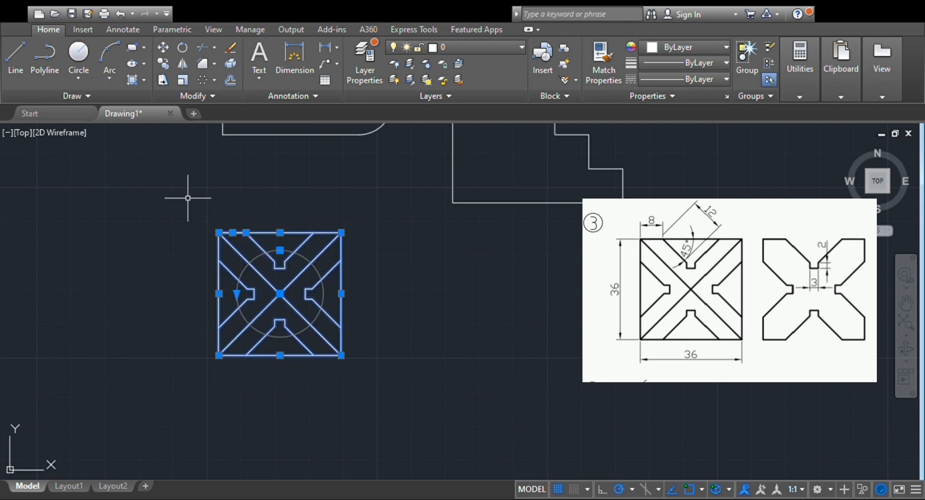
{"action": "key", "text": "ctrl+c"}
{"action": "key", "text": "ctrl+v"}
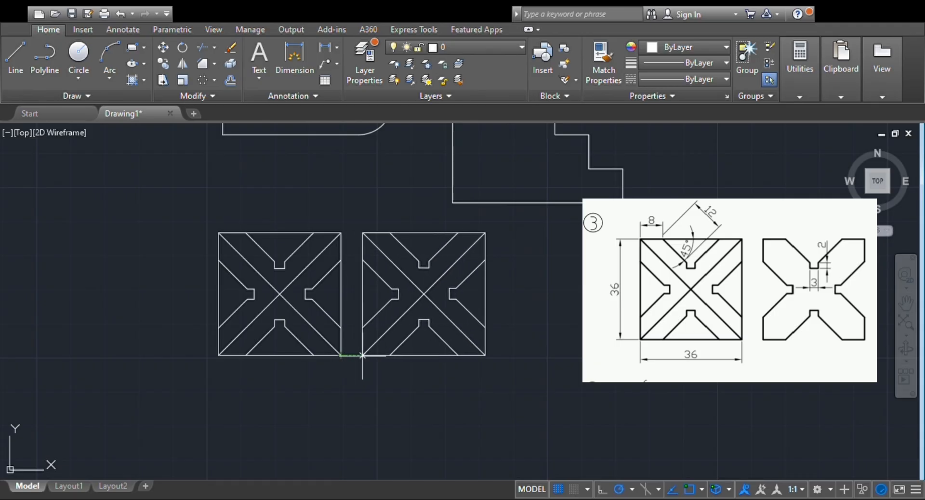
{"action": "left_click", "coordinate": [362, 356]}
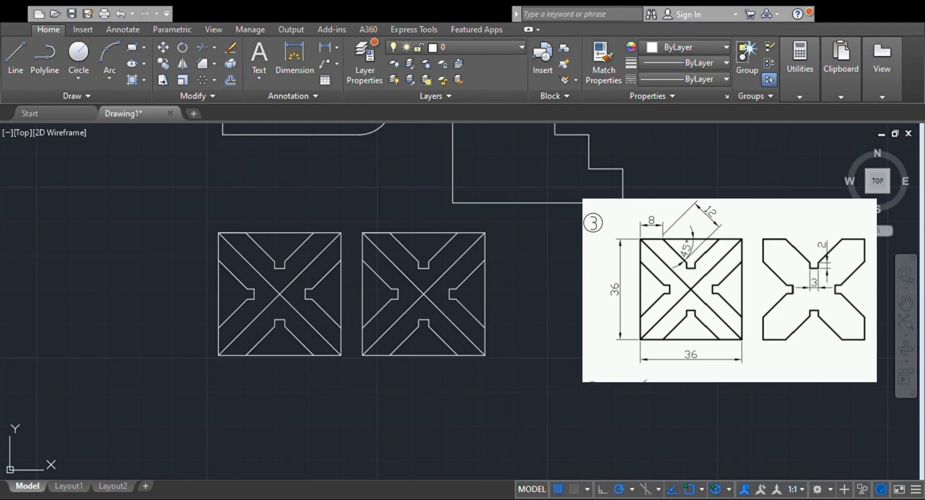
- Trim away the middle part of each of the four square edges between the cut-out lines on the copied figure
{"action": "left_click", "coordinate": [546, 396]}
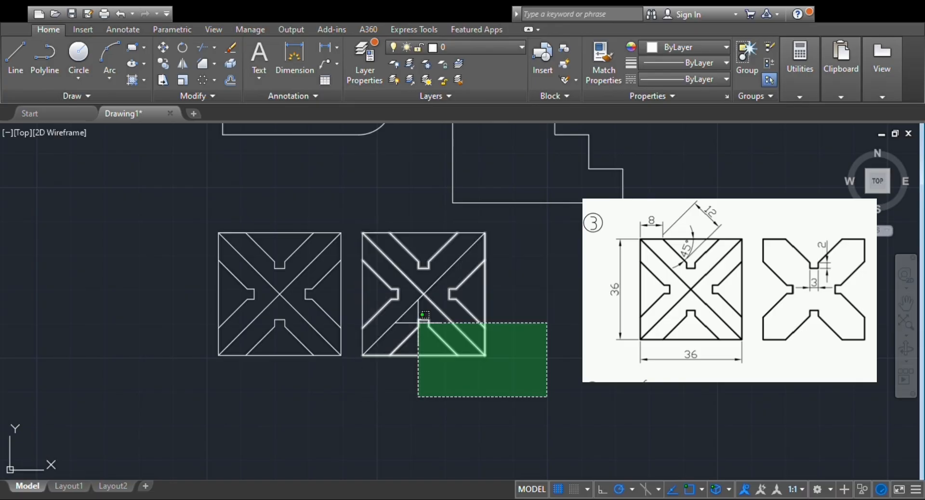
{"action": "left_click", "coordinate": [418, 323]}
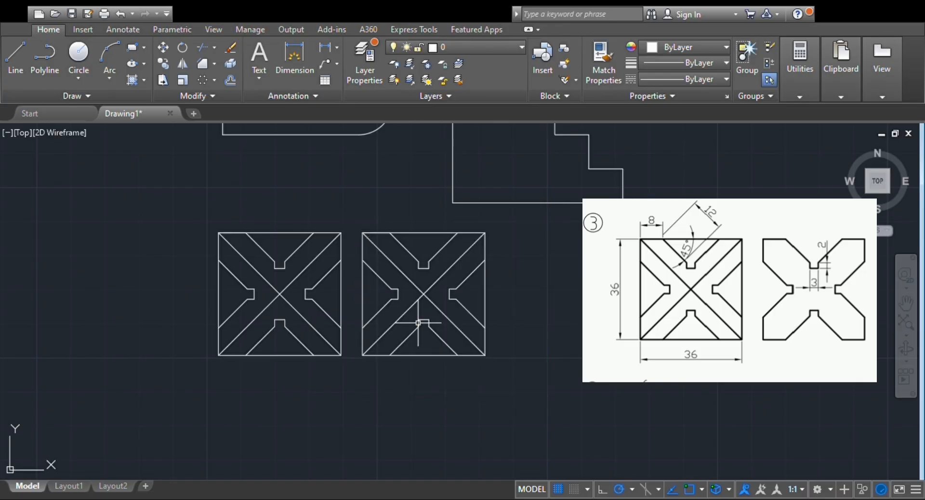
{"action": "left_click", "coordinate": [204, 47]}
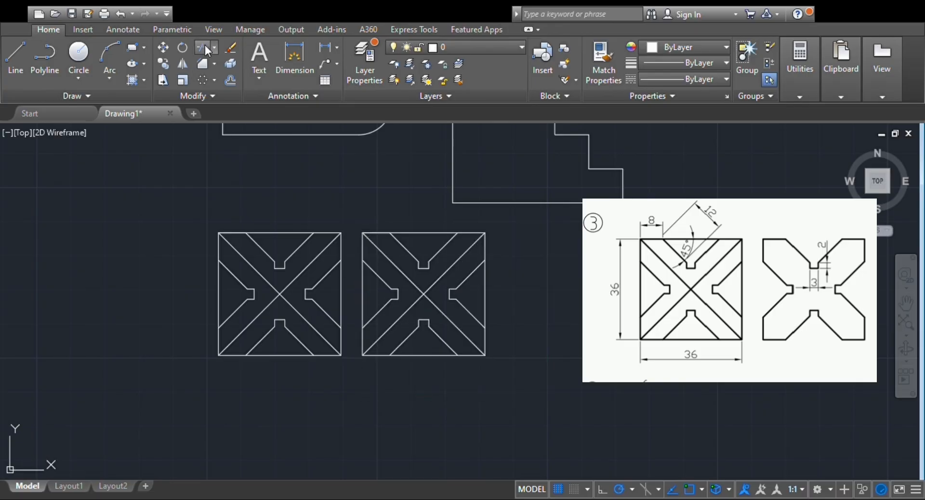
{"action": "left_click", "coordinate": [519, 385]}
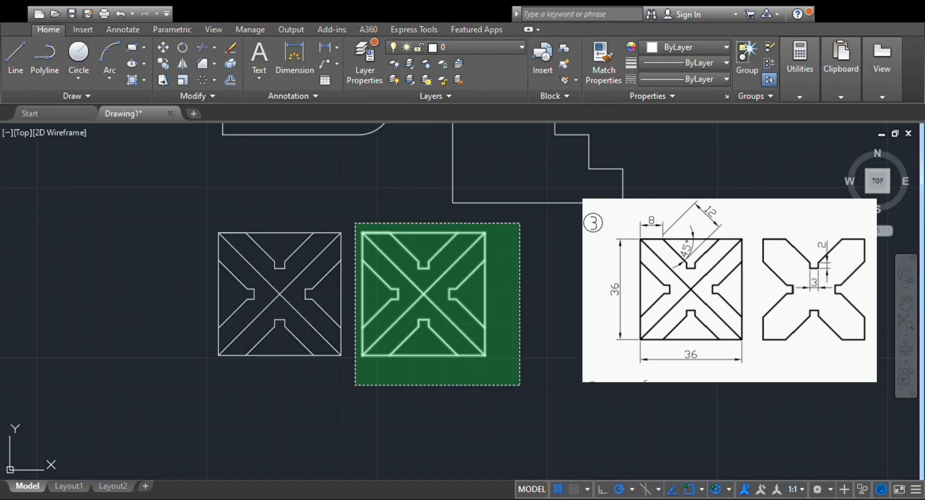
{"action": "left_click", "coordinate": [355, 223]}
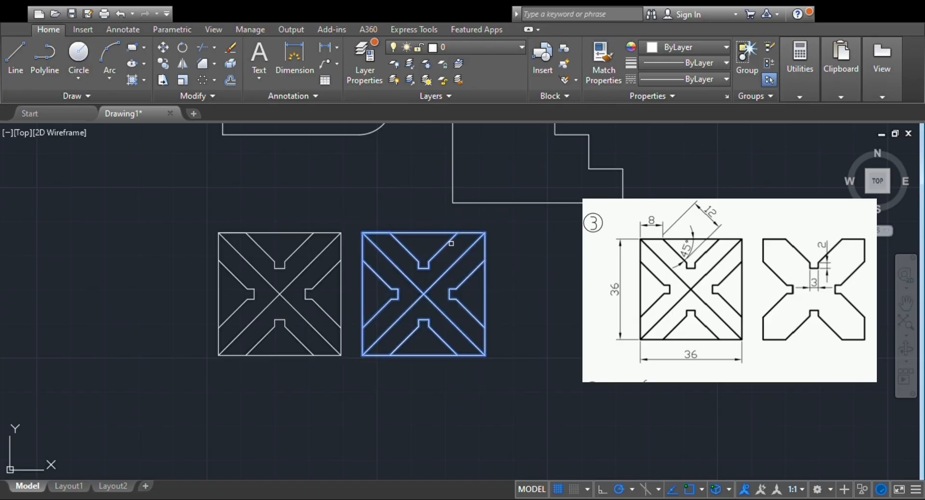
{"action": "left_click", "coordinate": [420, 232]}
{"action": "left_click", "coordinate": [486, 293]}
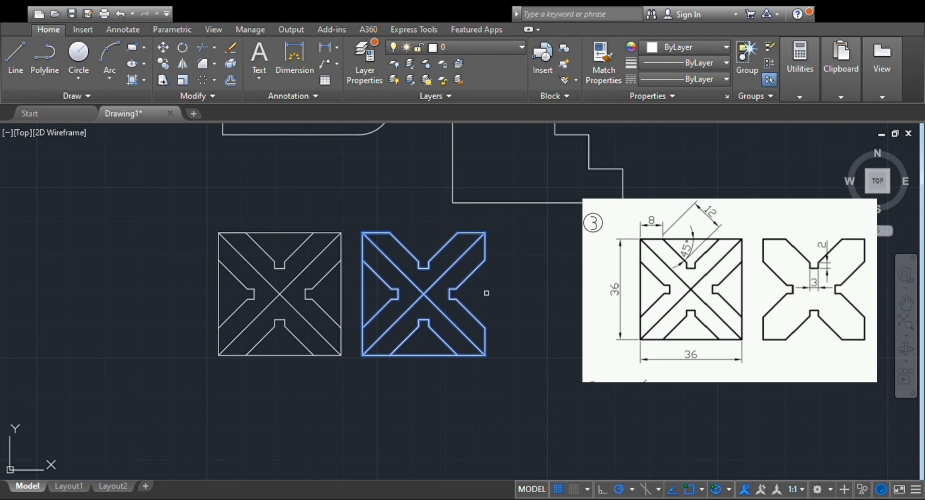
{"action": "left_click", "coordinate": [422, 357]}
{"action": "left_click", "coordinate": [362, 292]}
{"action": "key", "text": "Escape"}
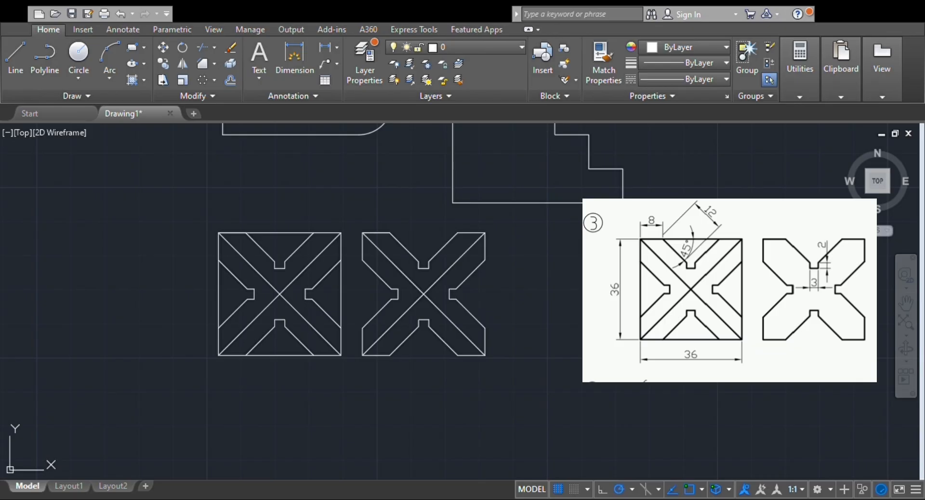
- Delete both diagonals inside the copied figure, leaving only the notched X-shaped outline
{"action": "left_click", "coordinate": [424, 293]}
{"action": "key", "text": "Delete"}
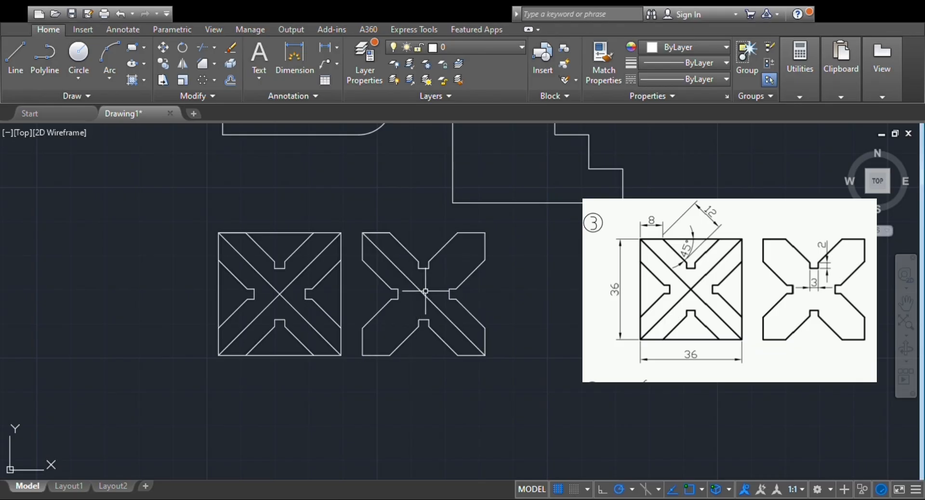
{"action": "left_click", "coordinate": [422, 292]}
{"action": "key", "text": "Delete"}
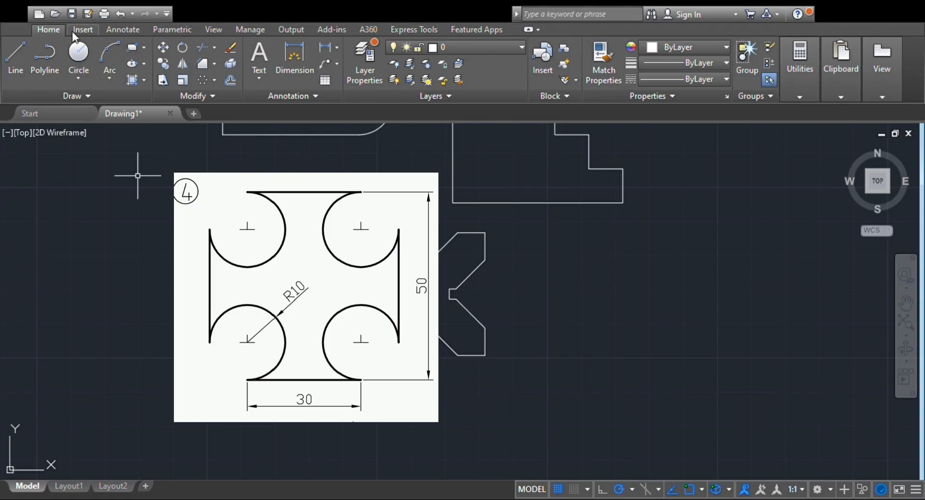
- Draw a closed 50 by 50 square for exercise 4 in the empty area right of the X-shaped outline
{"action": "left_click", "coordinate": [66, 59]}
{"action": "left_click", "coordinate": [547, 235]}
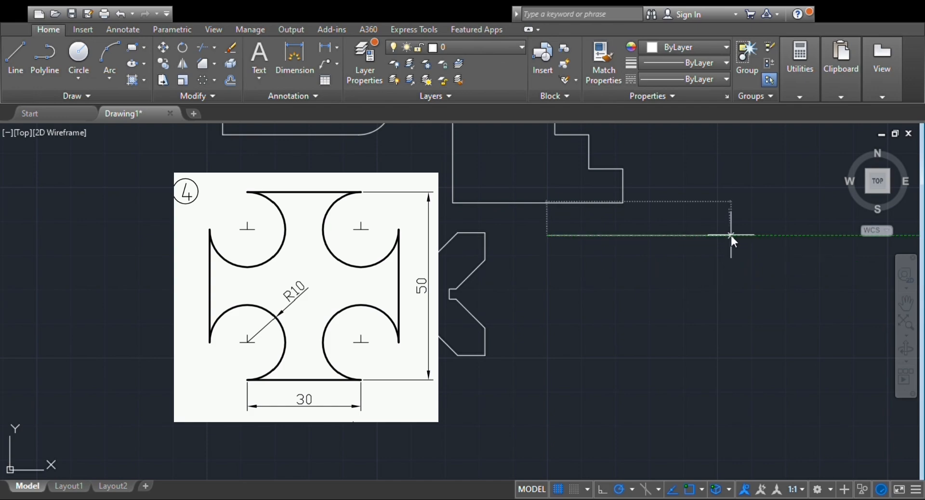
{"action": "left_click", "coordinate": [717, 236]}
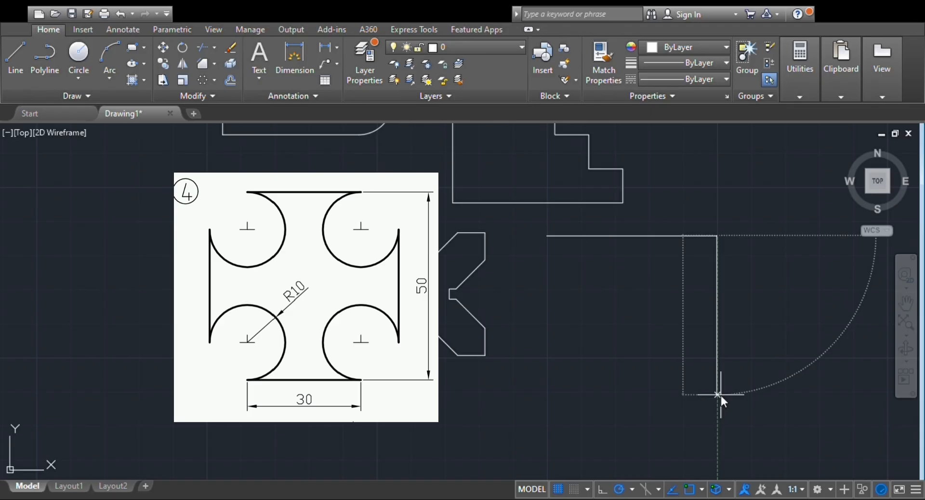
{"action": "left_click", "coordinate": [716, 407]}
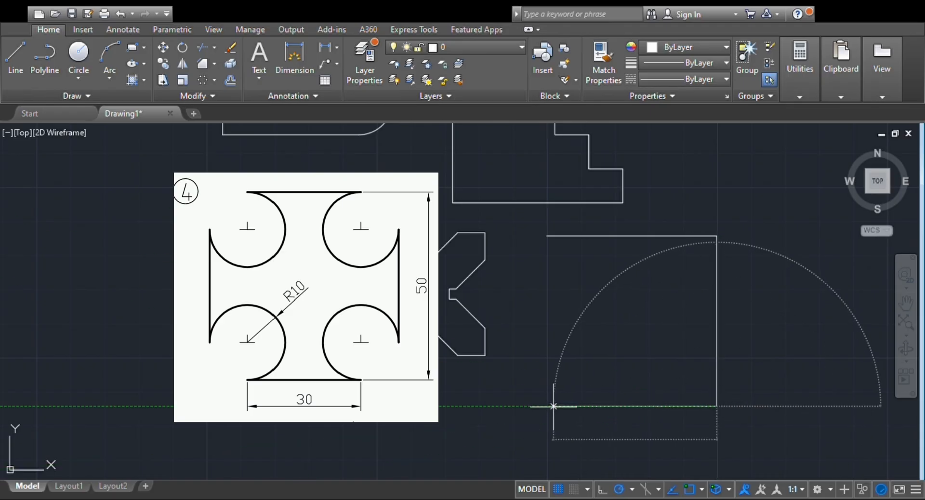
{"action": "left_click", "coordinate": [554, 408]}
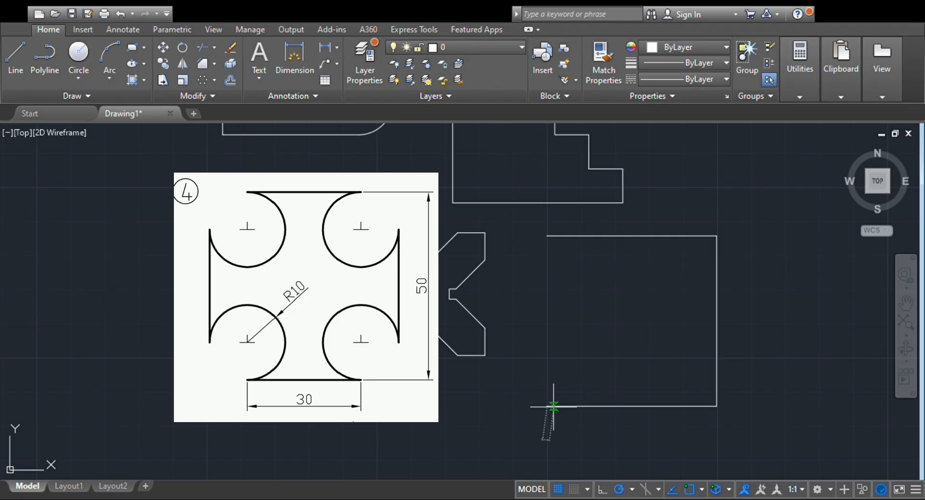
{"action": "left_click", "coordinate": [547, 236]}
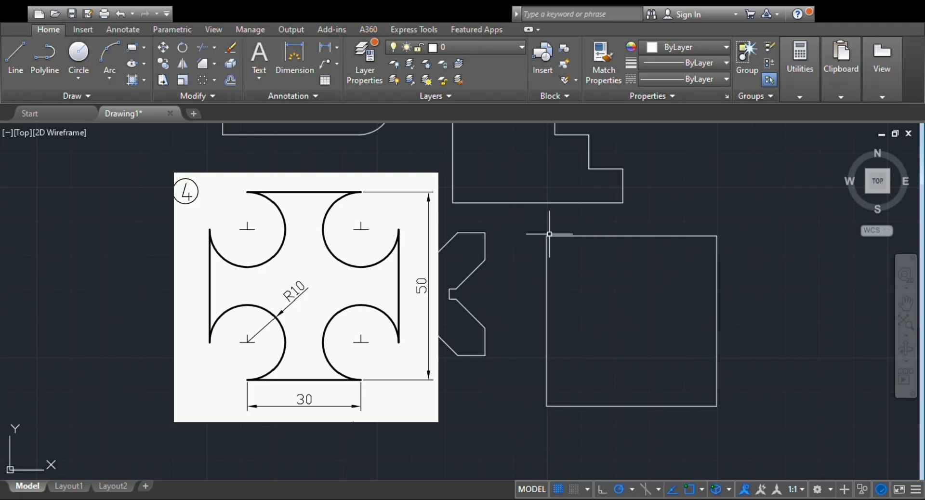
- Draw helper lines from the 50-unit square's upper-right corner, 10 units down the edge and 10 units inward to the left
{"action": "left_click", "coordinate": [19, 53]}
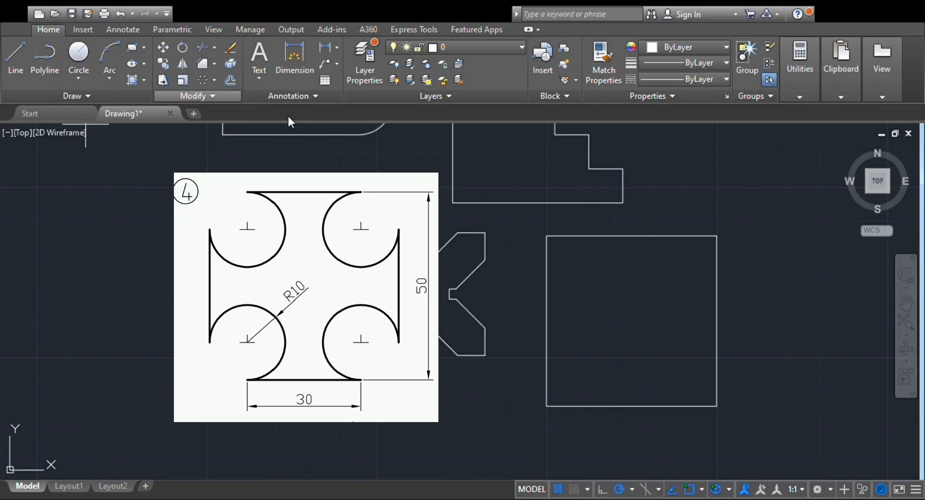
{"action": "left_click", "coordinate": [718, 235]}
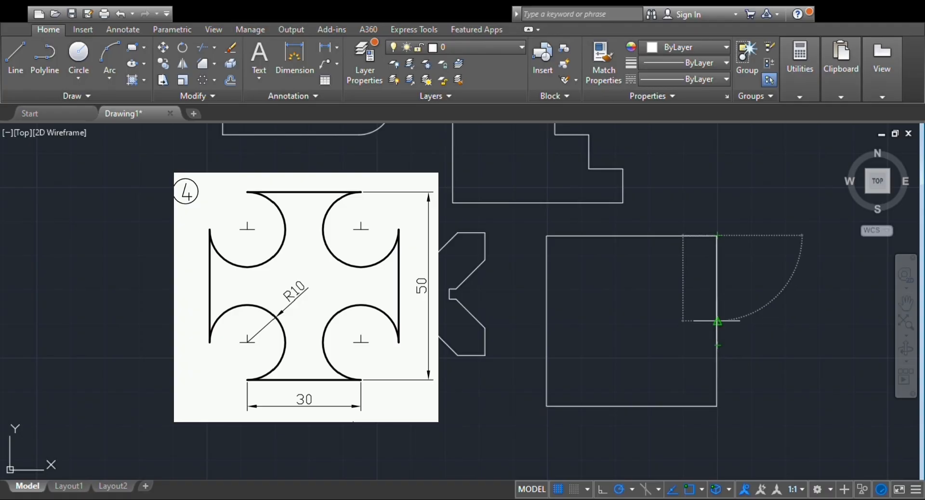
{"action": "type", "text": "10"}
{"action": "key", "text": "Return"}
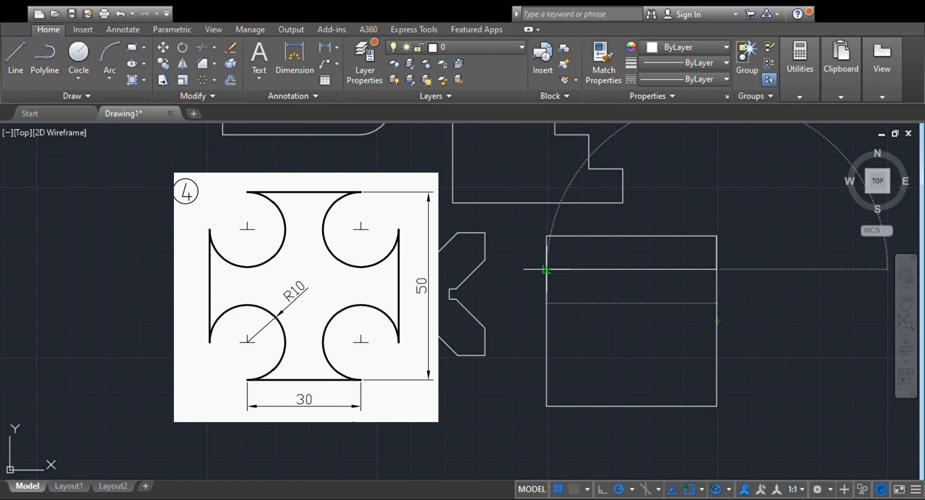
{"action": "type", "text": "10"}
{"action": "key", "text": "Return"}
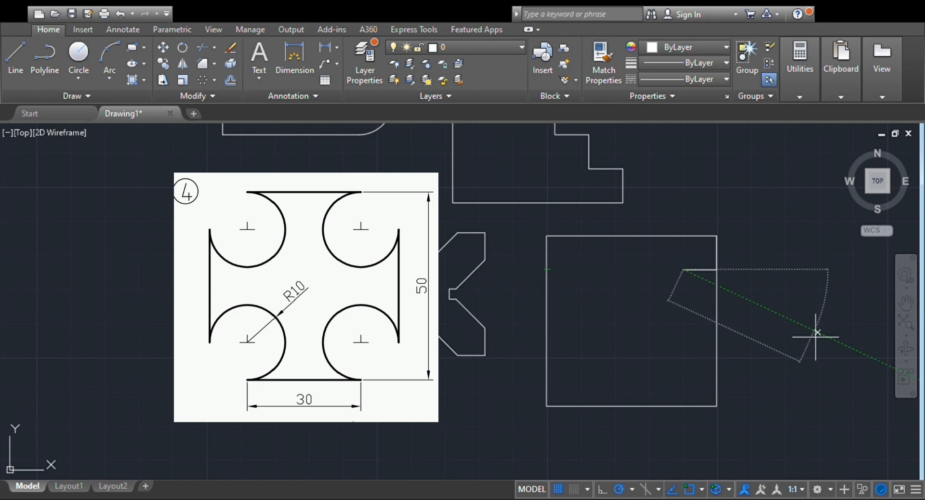
{"action": "key", "text": "Escape"}
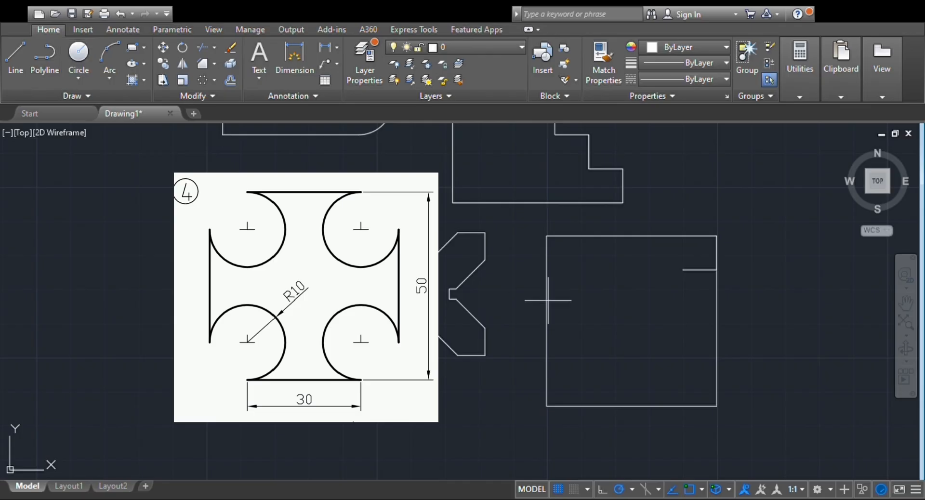
- Draw a circle of radius 10 centred on the inner end of the horizontal helper line
{"action": "key", "text": "c"}
{"action": "key", "text": "Return"}
{"action": "left_click", "coordinate": [682, 270]}
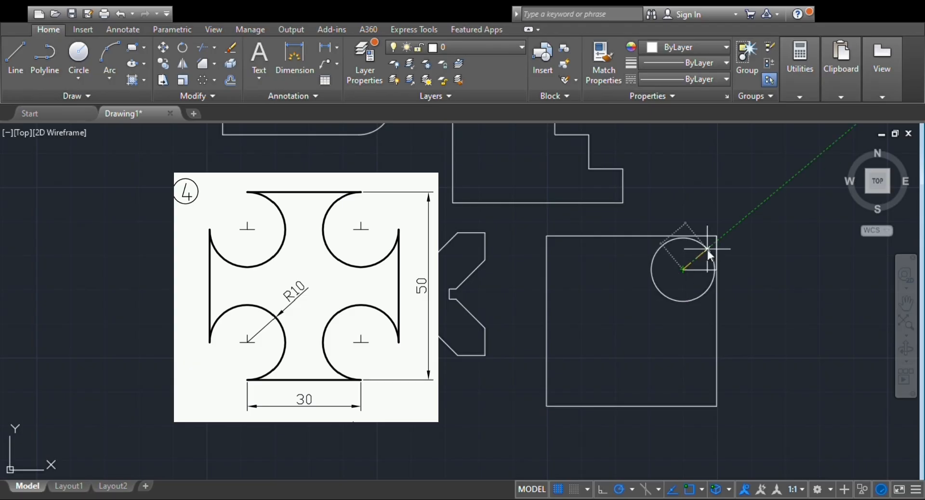
{"action": "left_click", "coordinate": [707, 249]}
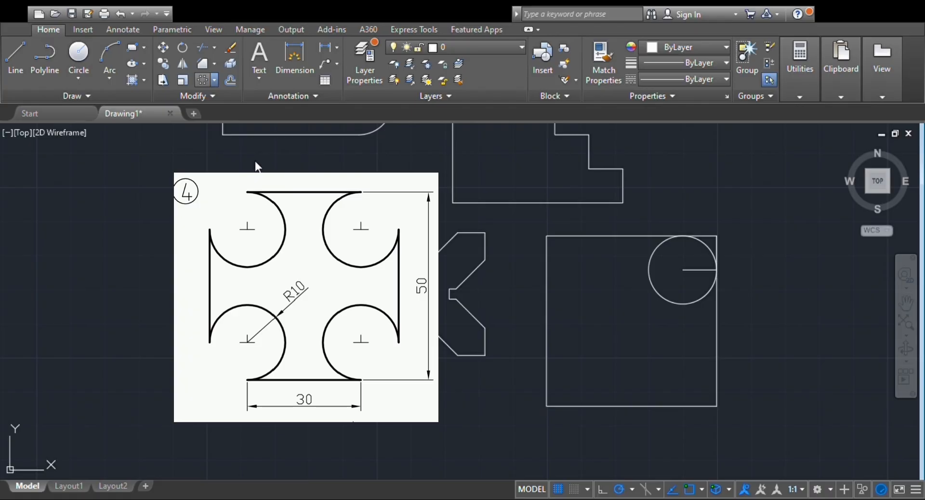
{"action": "left_click", "coordinate": [676, 303]}
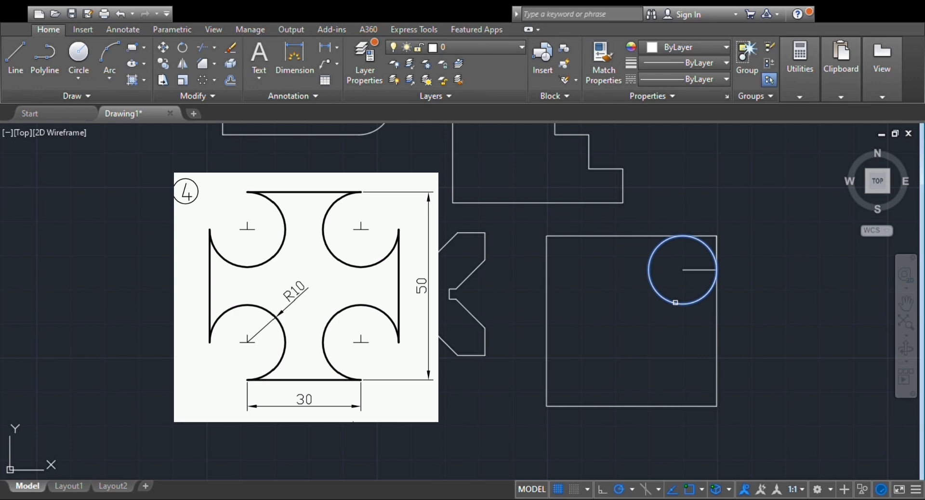
{"action": "key", "text": "Return"}
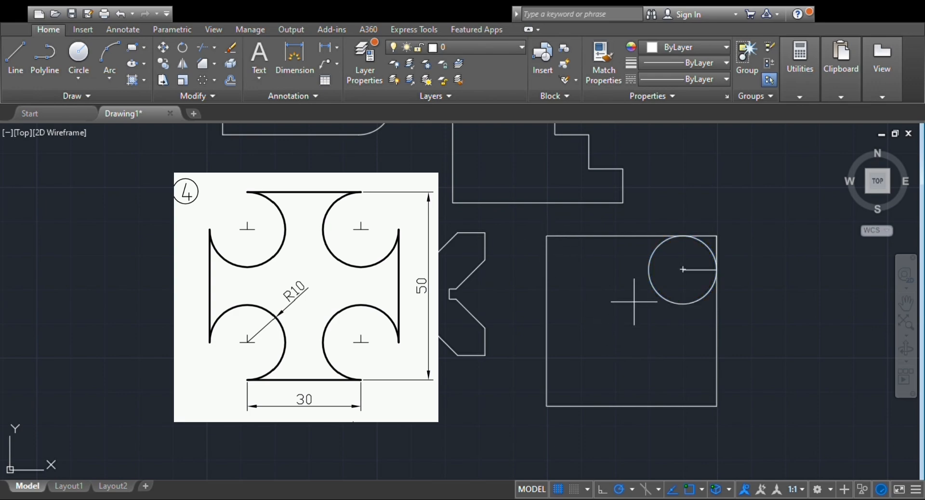
{"action": "key", "text": "Escape"}
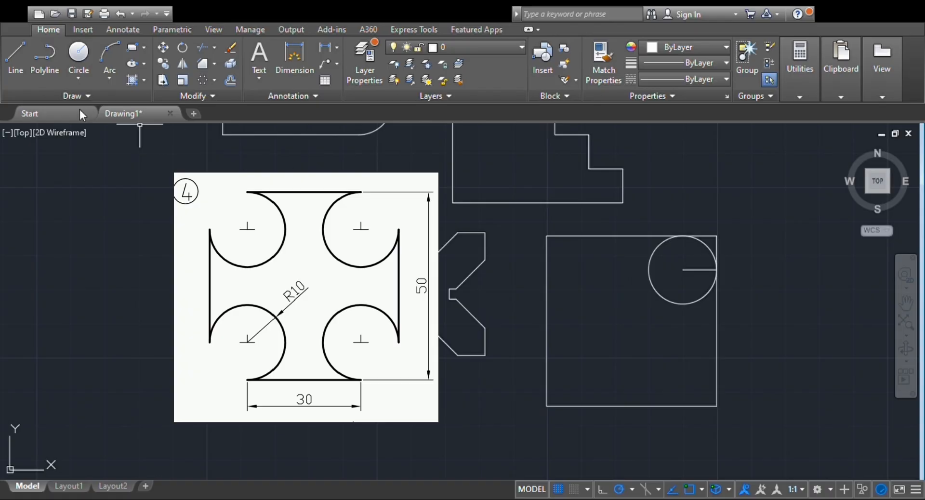
- Draw helper lines from the square's upper-left corner to the top edge's midpoint and straight down to the square's centre
{"action": "left_click", "coordinate": [17, 70]}
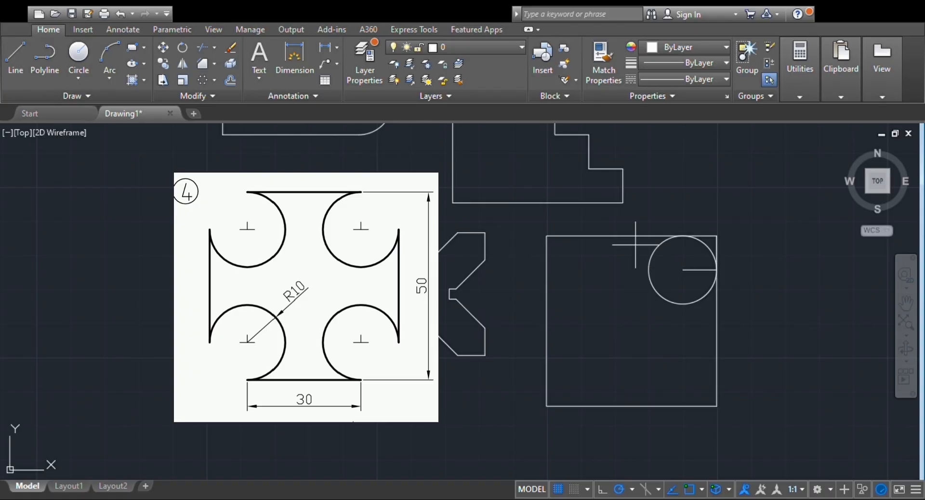
{"action": "left_click", "coordinate": [546, 236]}
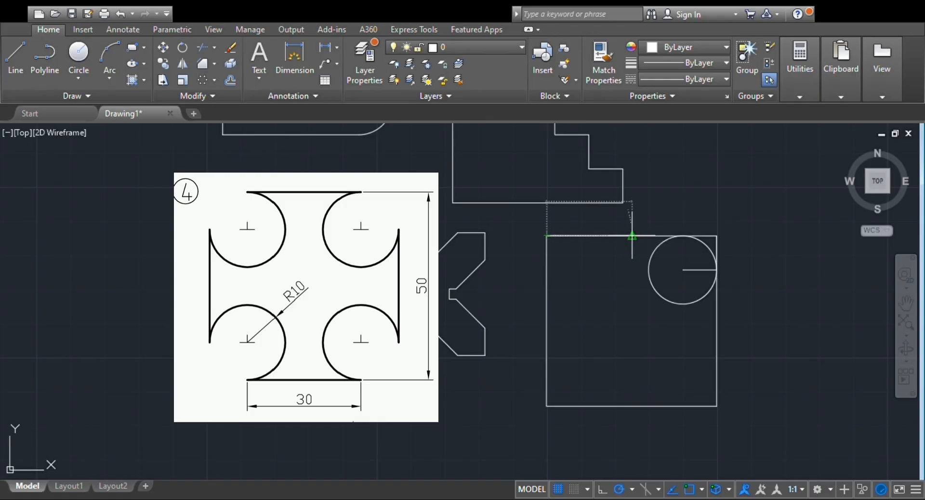
{"action": "left_click", "coordinate": [632, 236]}
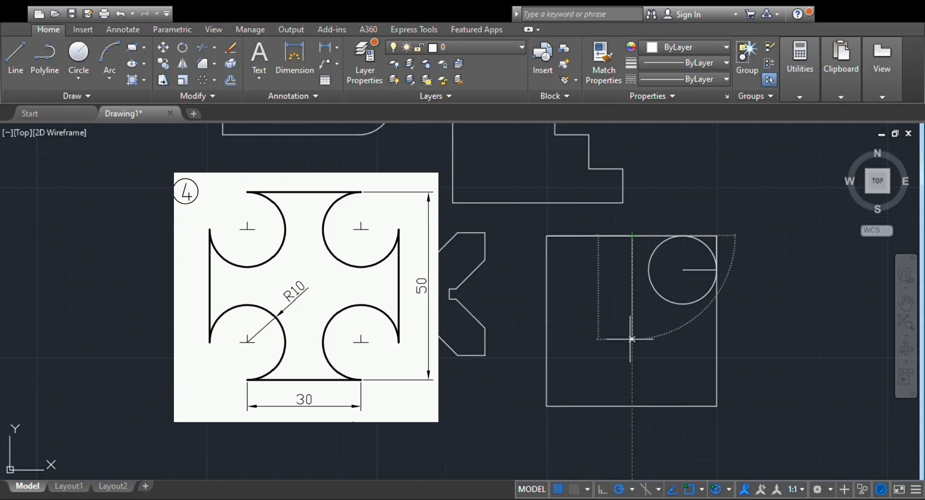
{"action": "left_click", "coordinate": [630, 340]}
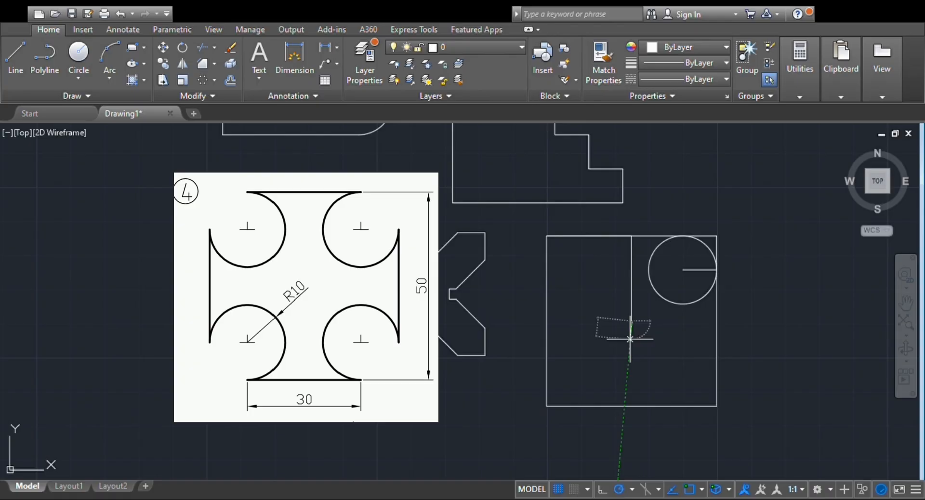
{"action": "key", "text": "Escape"}
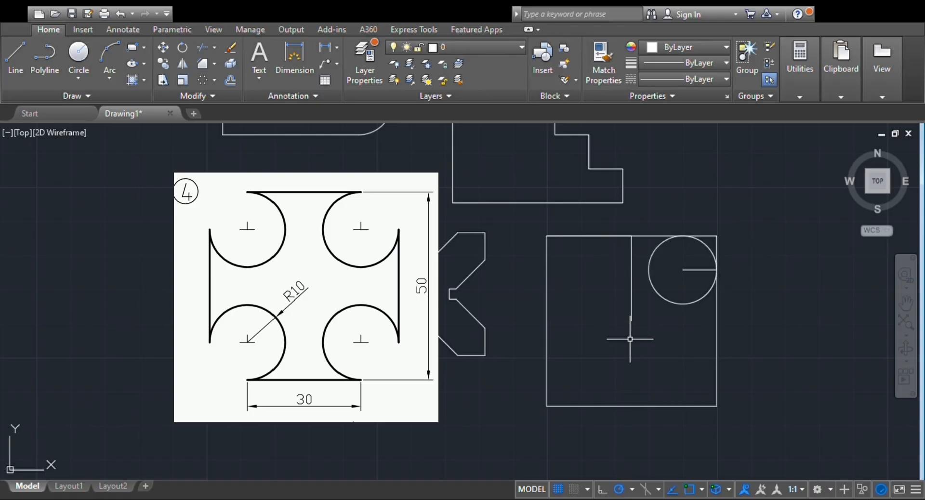
- Trim away the circle's outer quarter and the square's upper-right corner segments, and delete the short horizontal helper line inside the arc
{"action": "left_click", "coordinate": [196, 79]}
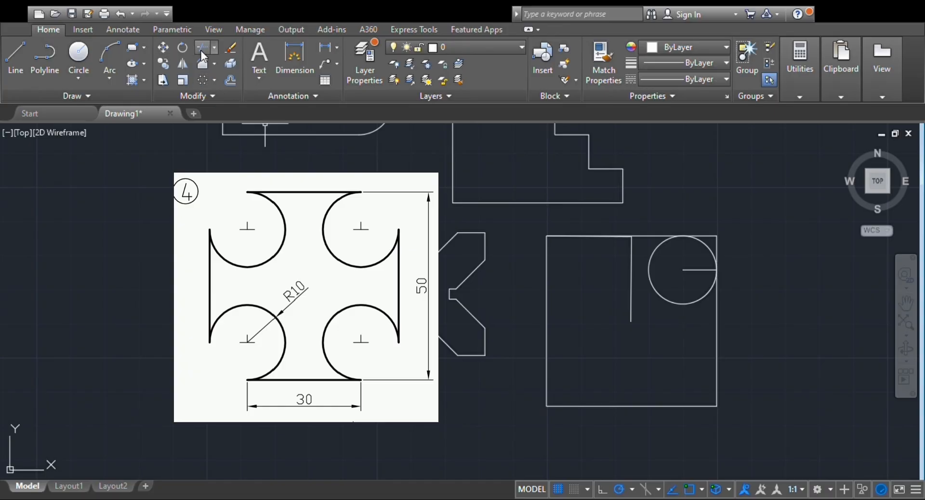
{"action": "left_click", "coordinate": [747, 323]}
{"action": "left_click", "coordinate": [641, 220]}
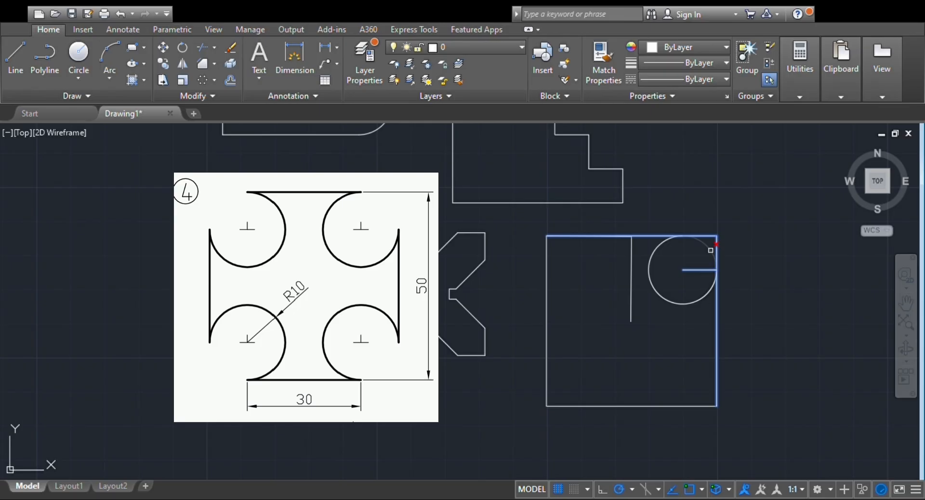
{"action": "left_click", "coordinate": [711, 250]}
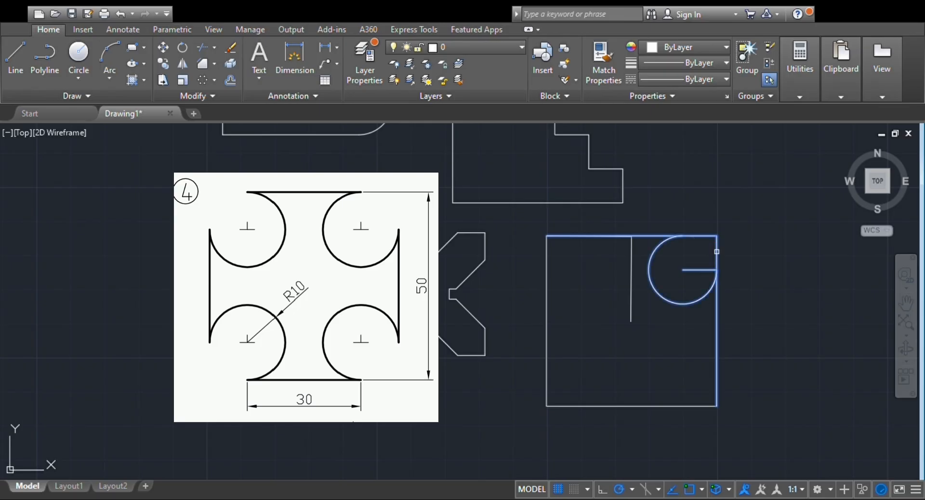
{"action": "left_click", "coordinate": [697, 235]}
{"action": "left_click", "coordinate": [718, 257]}
{"action": "key", "text": "Escape"}
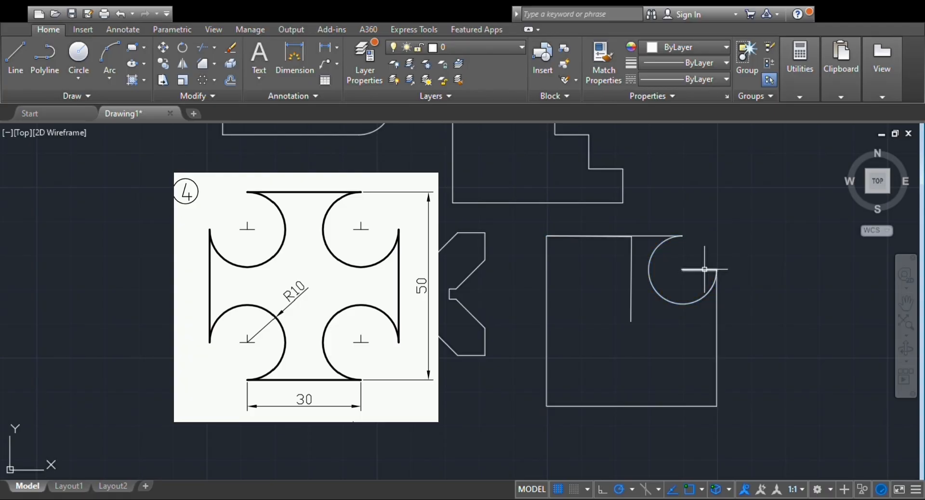
{"action": "left_click", "coordinate": [705, 269]}
{"action": "key", "text": "Delete"}
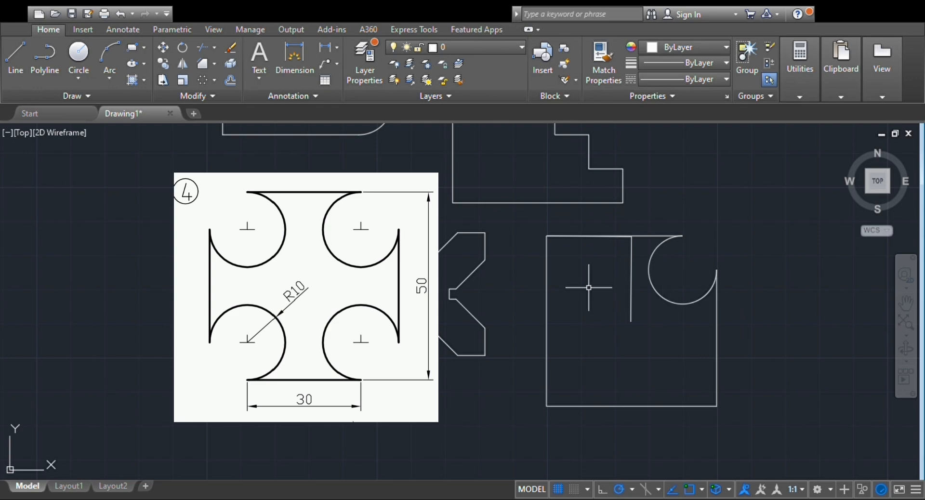
- Create a polar array of the R10 arc with 4 items around the lower end of the vertical helper line
{"action": "left_click", "coordinate": [216, 81]}
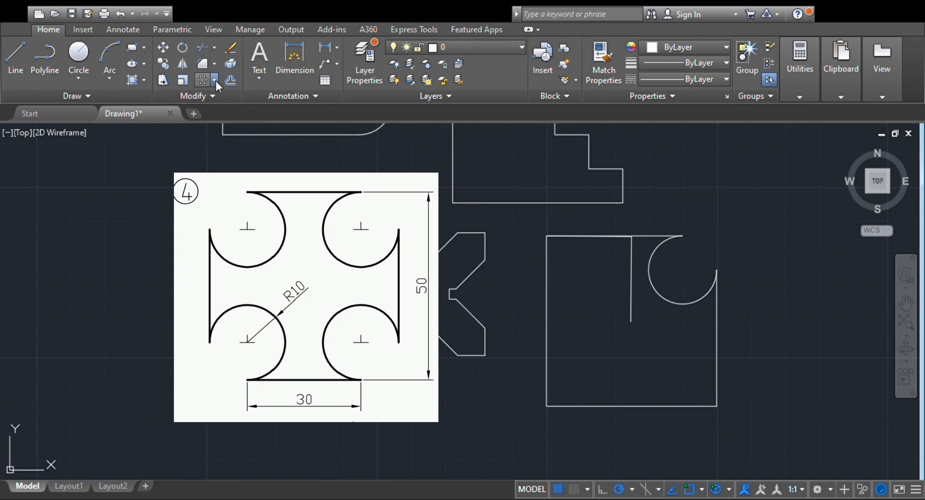
{"action": "left_click", "coordinate": [252, 164]}
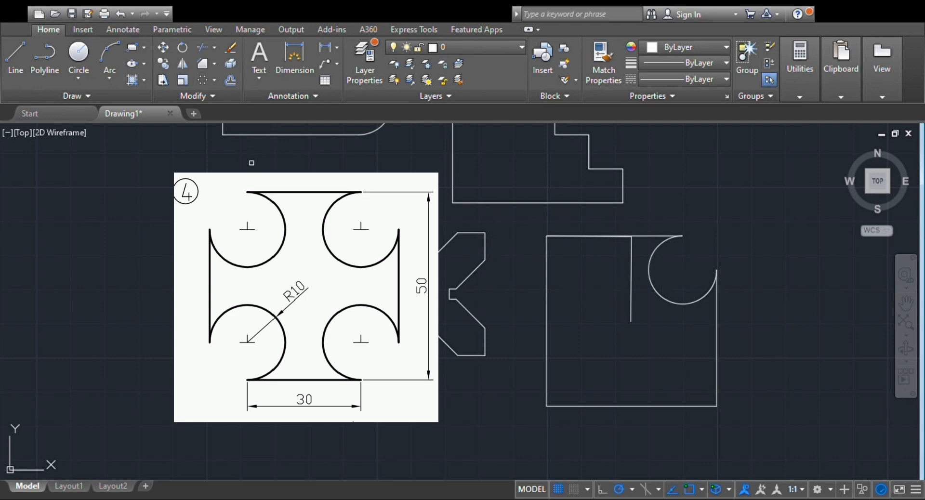
{"action": "left_click", "coordinate": [655, 290]}
{"action": "key", "text": "Return"}
{"action": "left_click", "coordinate": [631, 321]}
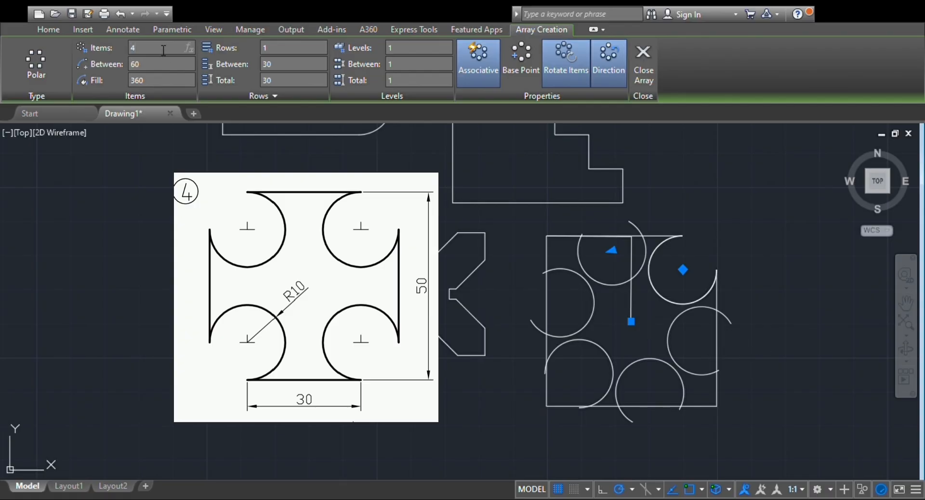
{"action": "key", "text": "Return"}
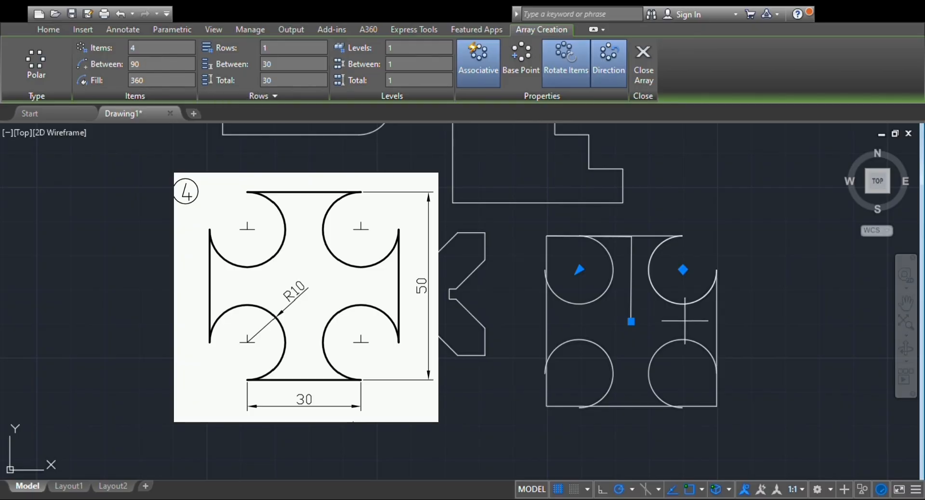
{"action": "key", "text": "Return"}
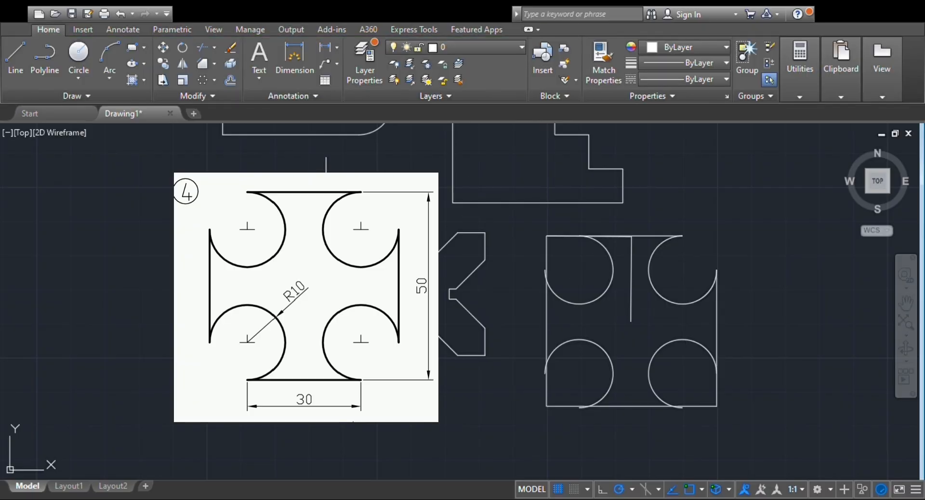
- Delete the helper line along the top edge and the vertical helper line to the centre
{"action": "left_click", "coordinate": [626, 236]}
{"action": "key", "text": "Escape"}
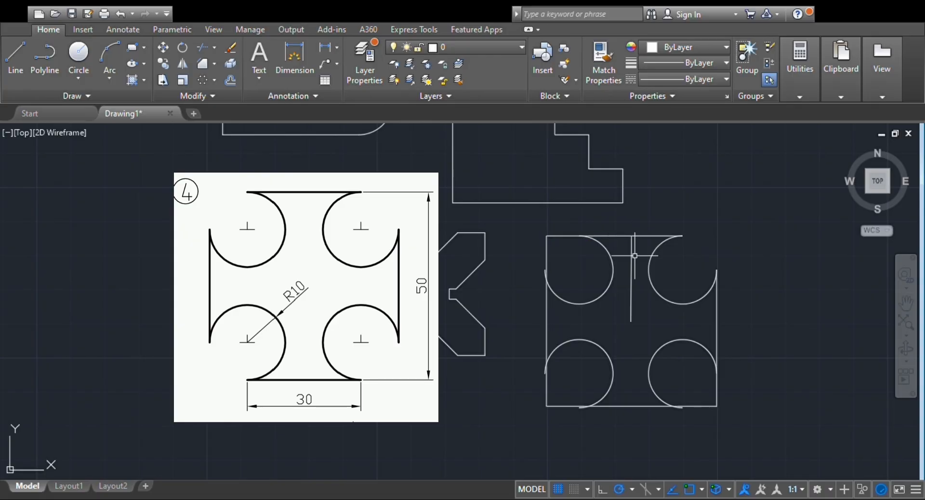
{"action": "left_click", "coordinate": [632, 254]}
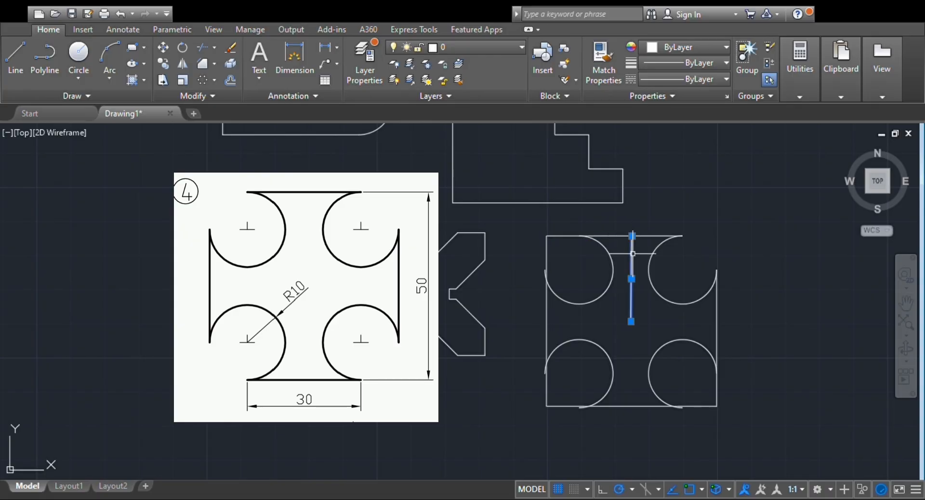
{"action": "key", "text": "Delete"}
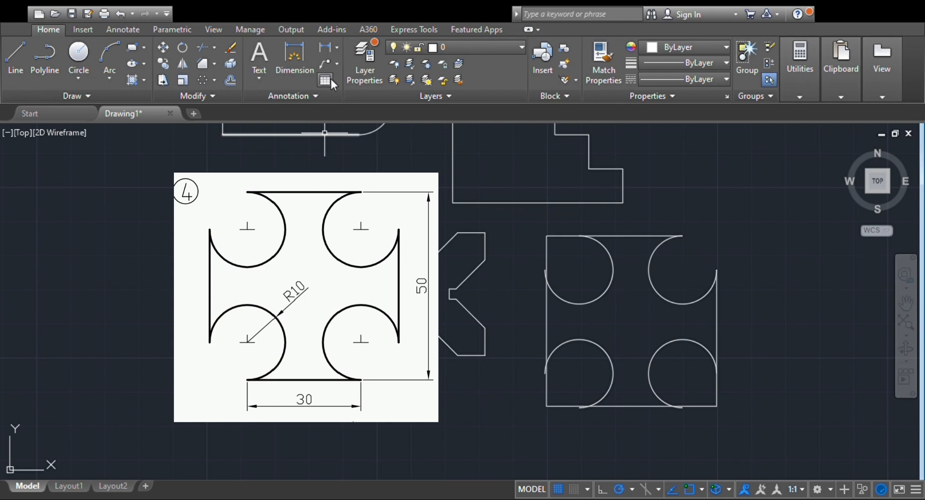
- Trim the square's edges beyond the arcs at the upper-left and lower-left corners, and the bottom edge's overhang at the lower-right corner
{"action": "left_click", "coordinate": [202, 47]}
{"action": "left_click_drag", "start_coordinate": [782, 438], "coordinate": [539, 222]}
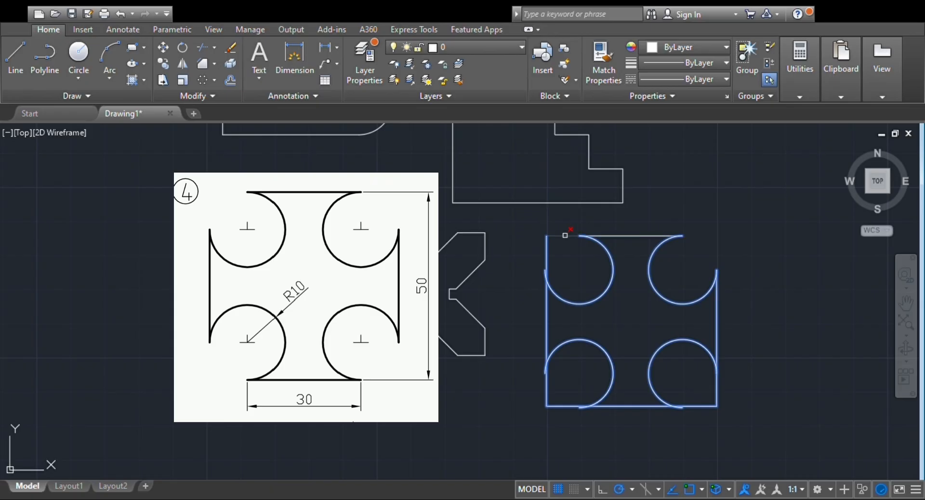
{"action": "left_click", "coordinate": [565, 236]}
{"action": "scroll", "coordinate": [545, 278], "scroll_direction": "up", "scroll_amount": 2}
{"action": "scroll", "coordinate": [546, 278], "scroll_direction": "down", "scroll_amount": 4}
{"action": "scroll", "coordinate": [546, 278], "scroll_direction": "up", "scroll_amount": 2}
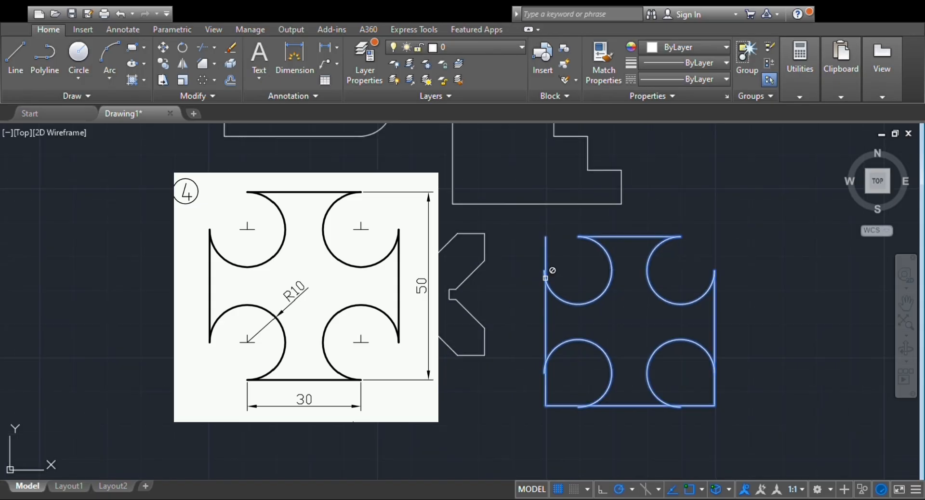
{"action": "scroll", "coordinate": [545, 278], "scroll_direction": "up", "scroll_amount": 10}
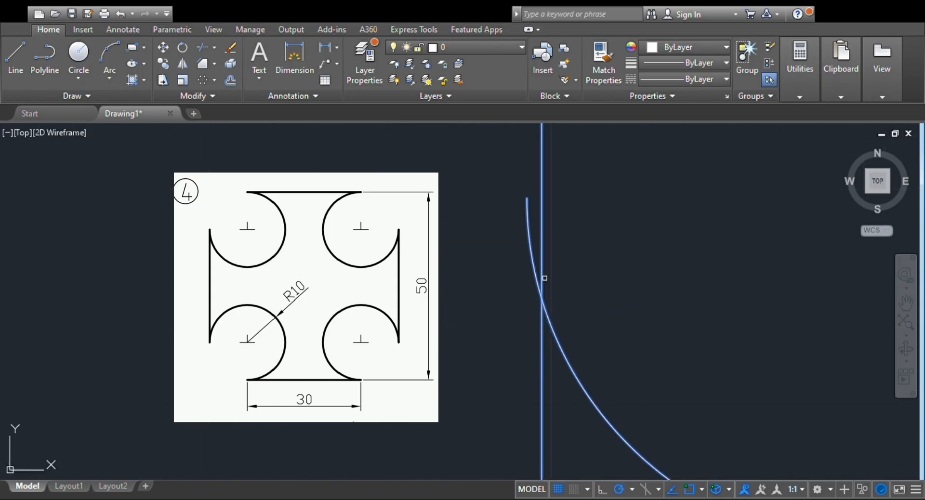
{"action": "scroll", "coordinate": [536, 259], "scroll_direction": "down", "scroll_amount": 10}
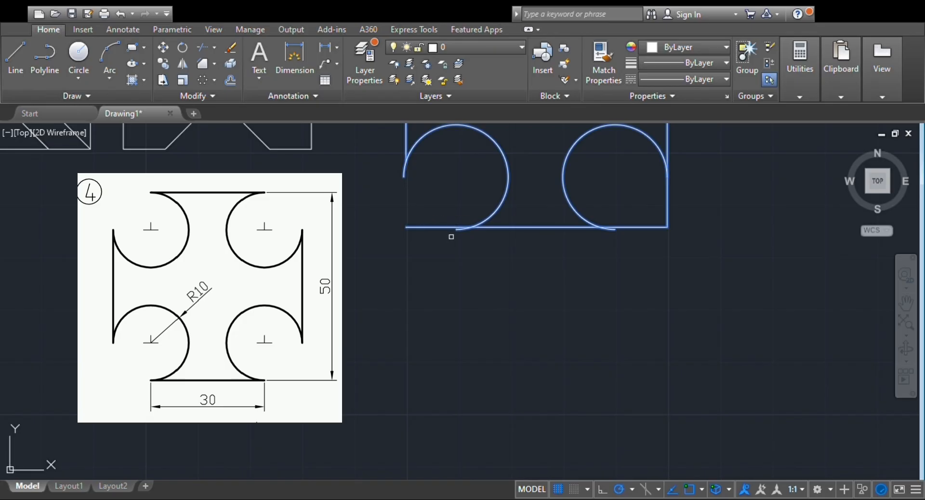
{"action": "left_click", "coordinate": [441, 227]}
{"action": "left_click", "coordinate": [625, 226]}
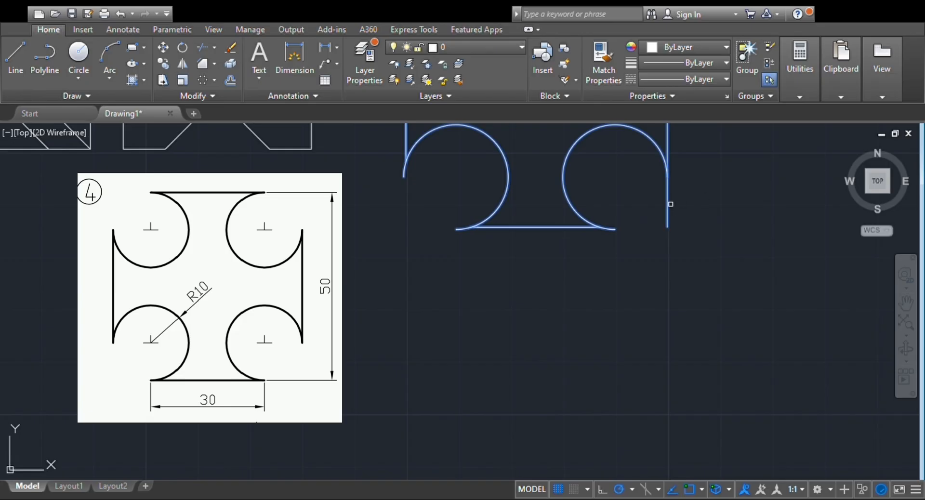
{"action": "key", "text": "Escape"}
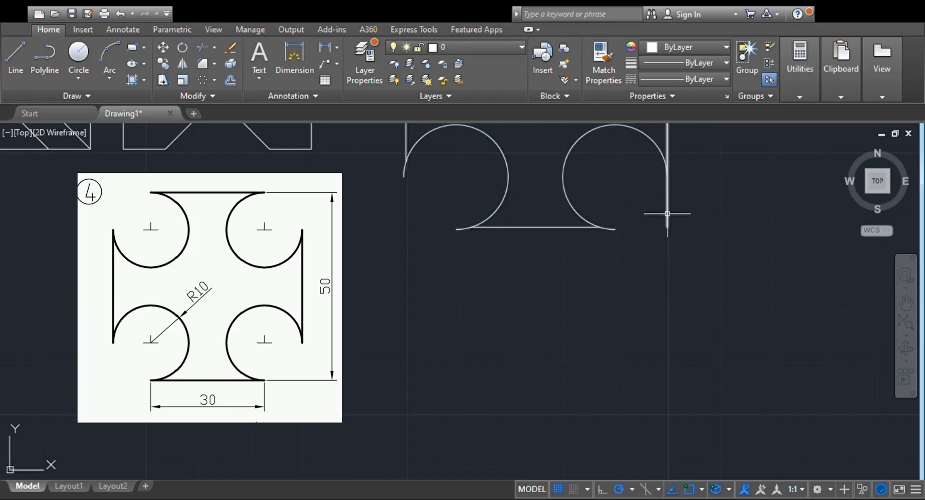
- Shorten the right vertical edge by moving its lower endpoint up to the end of the lower-right arc
{"action": "left_click", "coordinate": [667, 214]}
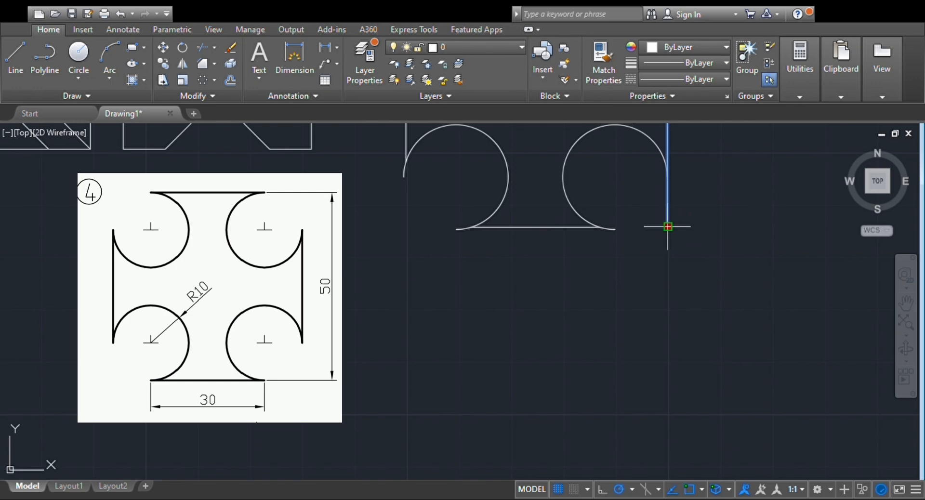
{"action": "left_click", "coordinate": [667, 227]}
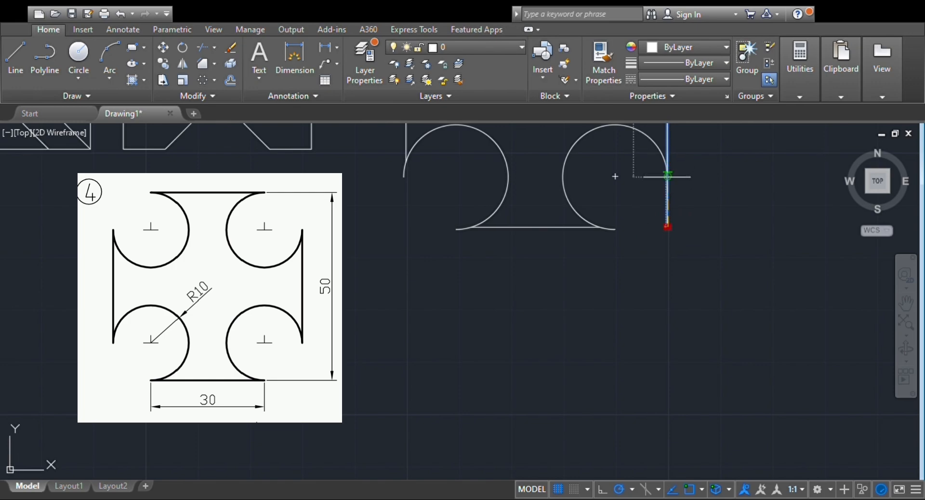
{"action": "scroll", "coordinate": [667, 176], "scroll_direction": "down", "scroll_amount": 6}
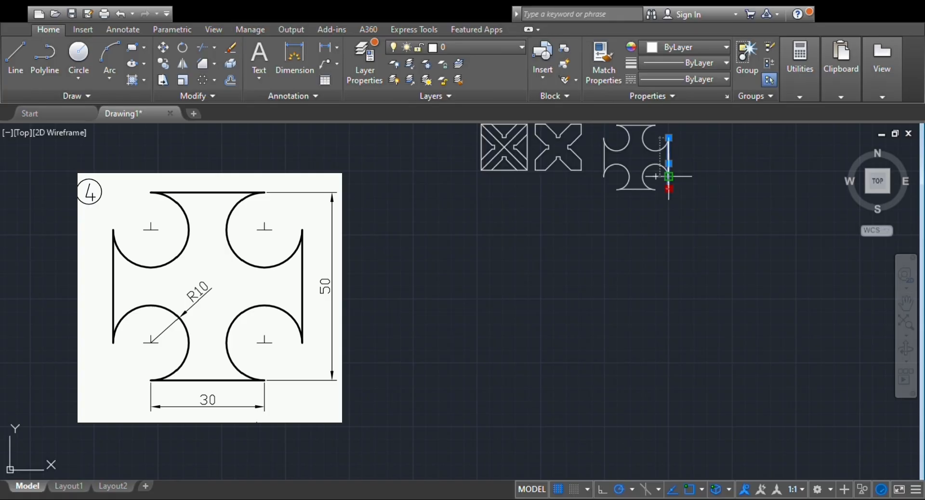
{"action": "scroll", "coordinate": [670, 175], "scroll_direction": "up", "scroll_amount": 4}
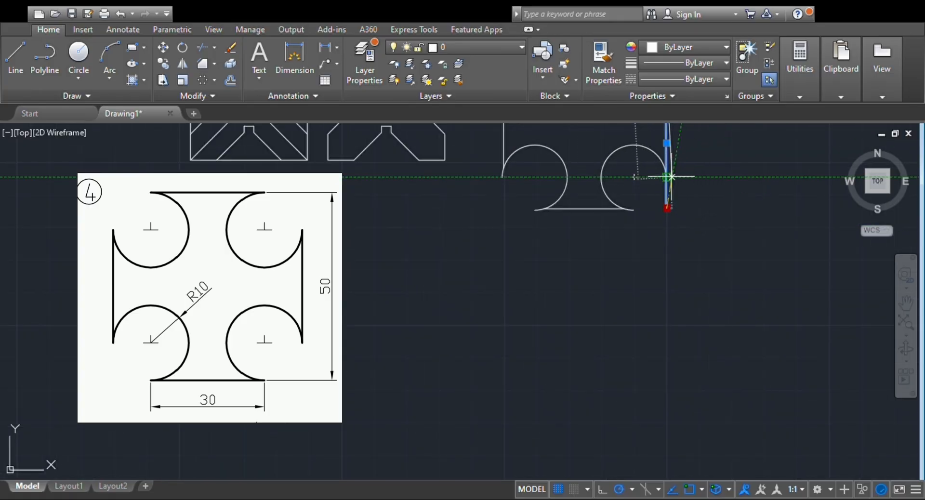
{"action": "left_click", "coordinate": [667, 176]}
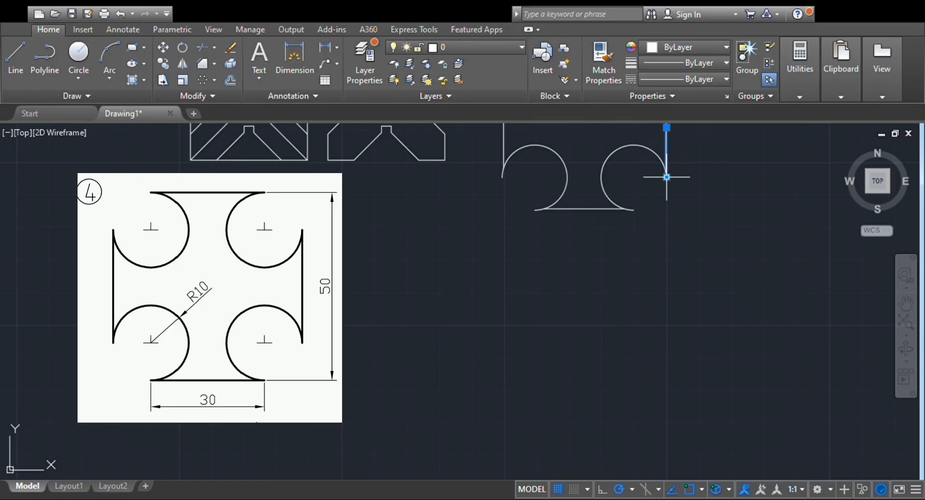
{"action": "key", "text": "Escape"}
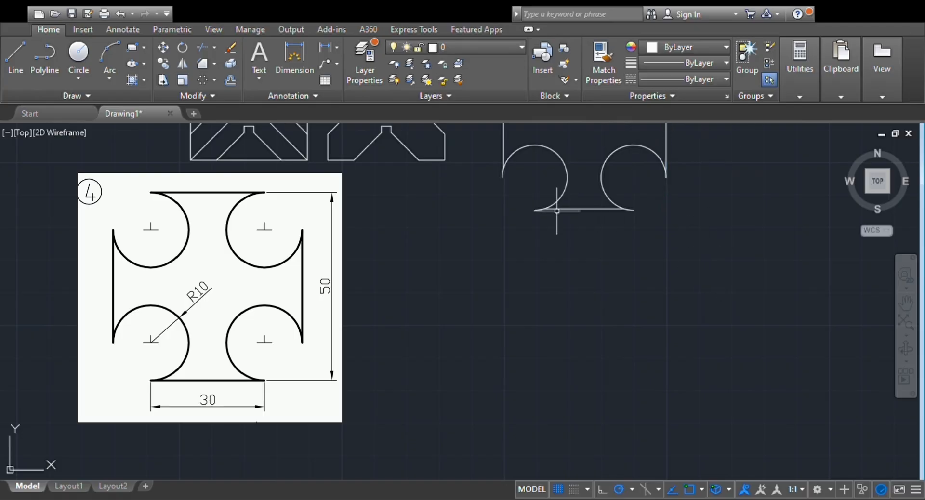
{"action": "scroll", "coordinate": [559, 206], "scroll_direction": "down", "scroll_amount": 5}
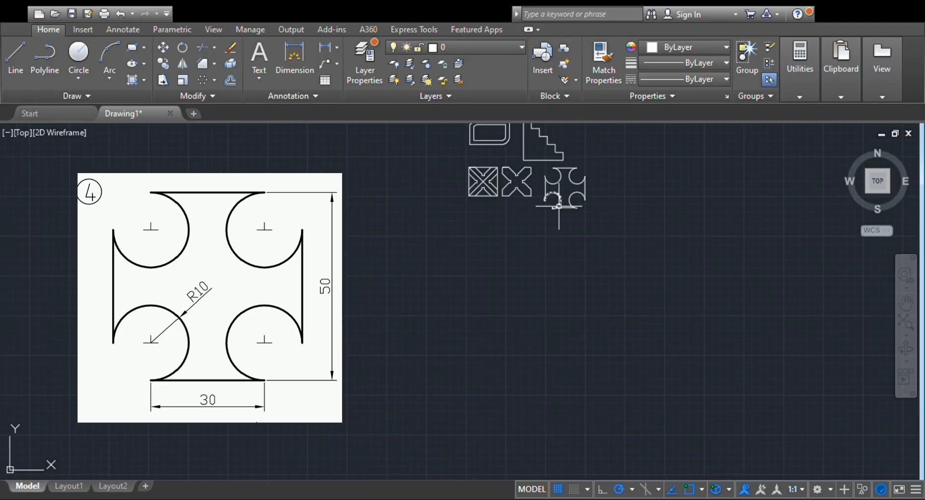
{"action": "left_click", "coordinate": [906, 303]}
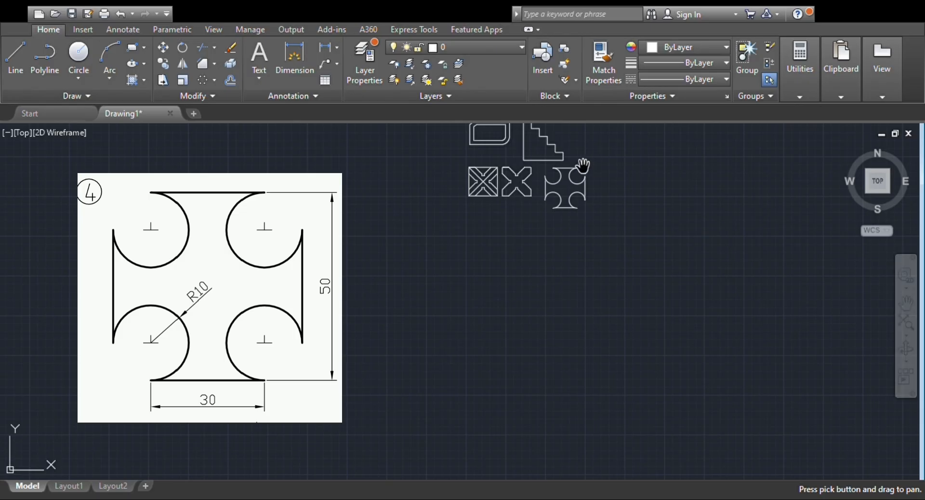
{"action": "mouse_move", "coordinate": [583, 166]}
{"action": "left_mouse_down"}
{"action": "mouse_move", "coordinate": [550, 230]}
{"action": "mouse_move", "coordinate": [544, 309]}
{"action": "left_mouse_up"}
{"action": "scroll", "coordinate": [536, 318], "scroll_direction": "up", "scroll_amount": 5}
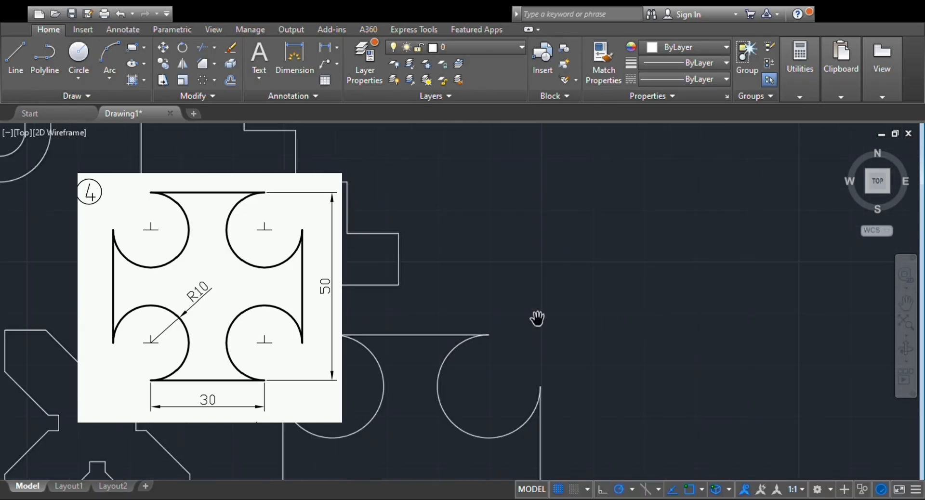
{"action": "scroll", "coordinate": [576, 265], "scroll_direction": "down", "scroll_amount": 6}
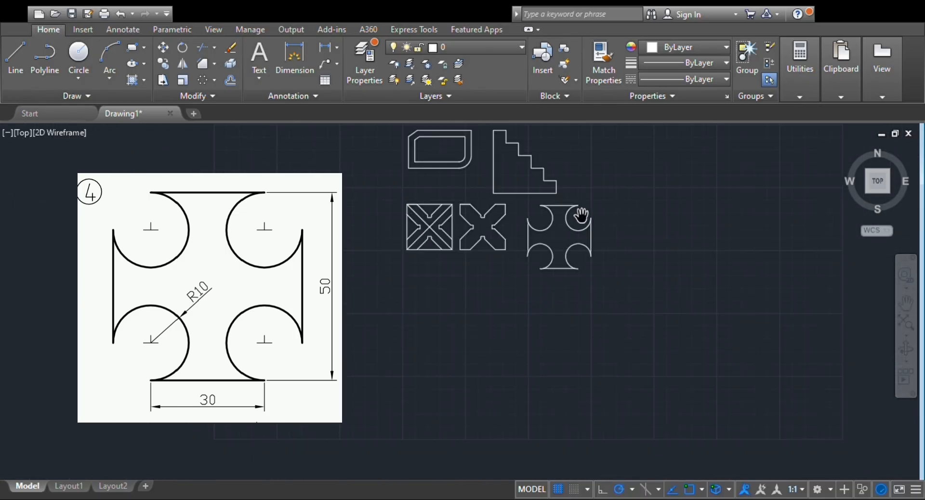
{"action": "scroll", "coordinate": [581, 216], "scroll_direction": "up", "scroll_amount": 2}
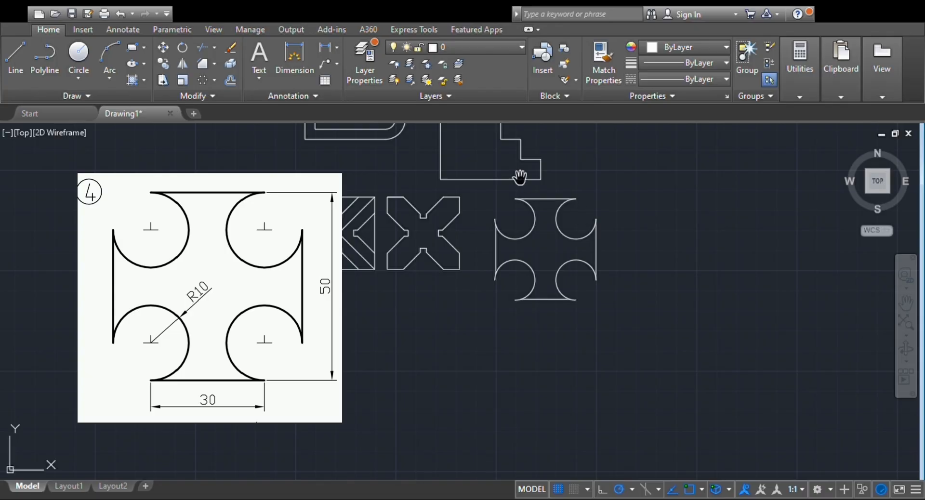
- Draw a 6 by 6 square in the empty area below the hatched-looking square of exercise 3
{"action": "left_click_drag", "start_coordinate": [517, 171], "coordinate": [492, 239]}
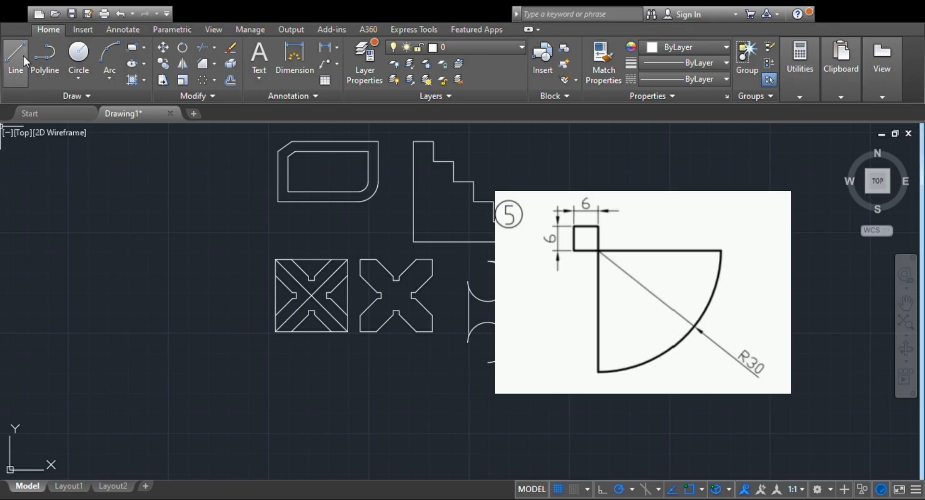
{"action": "left_click", "coordinate": [20, 65]}
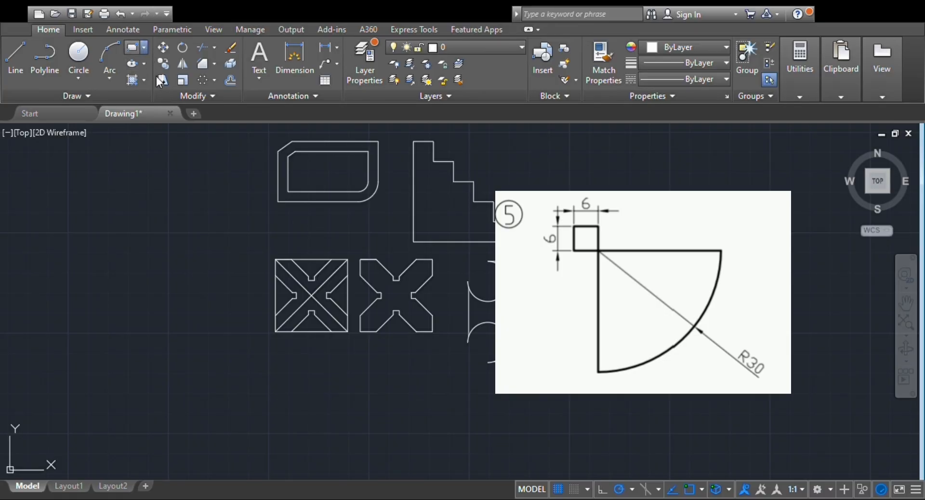
{"action": "left_click", "coordinate": [280, 386]}
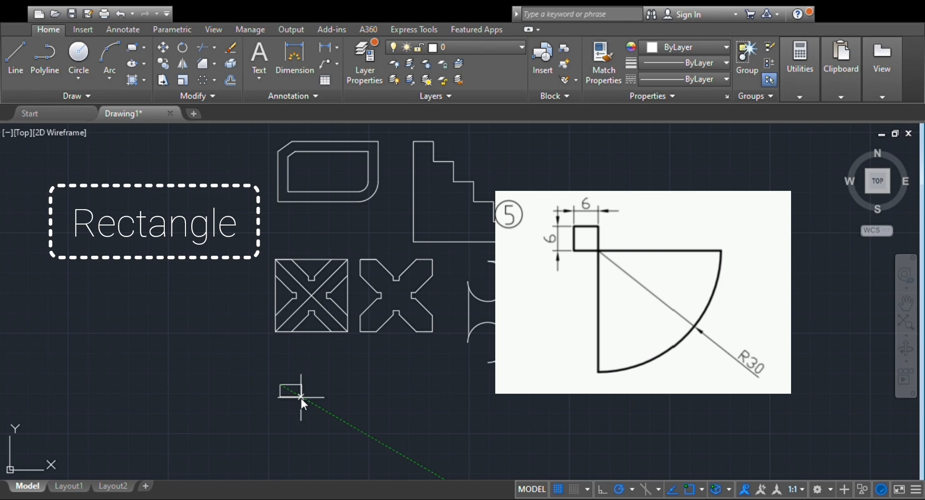
{"action": "type", "text": "6,6"}
{"action": "key", "text": "Return"}
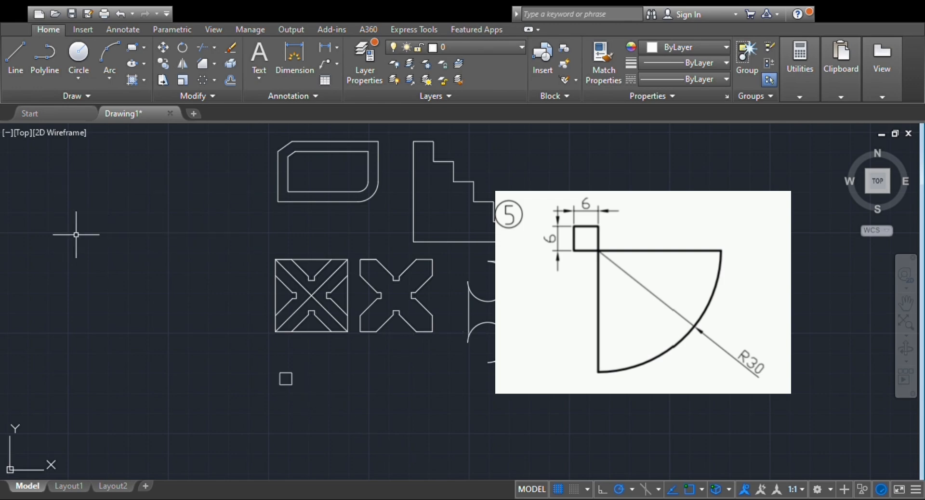
- Draw two 30-unit lines from the small square's lower-right corner, one horizontal to the right and one vertical downwards
{"action": "left_click", "coordinate": [15, 55]}
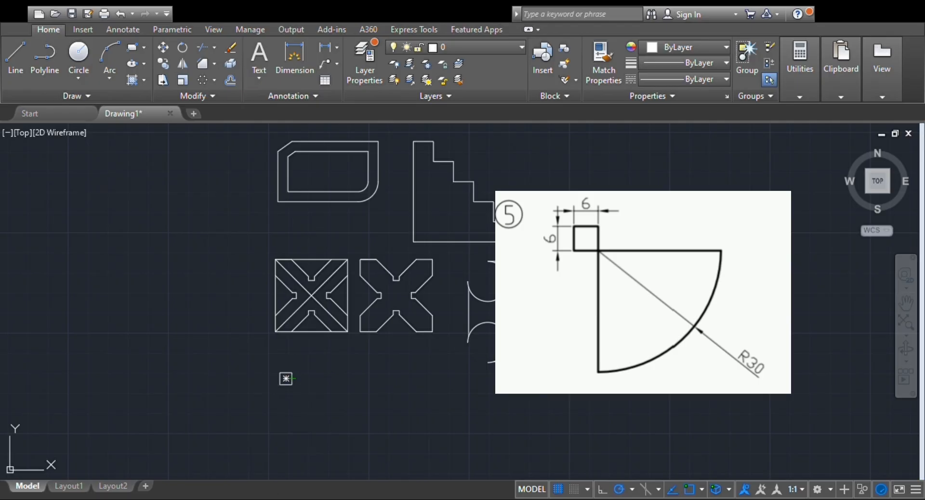
{"action": "left_click", "coordinate": [285, 379]}
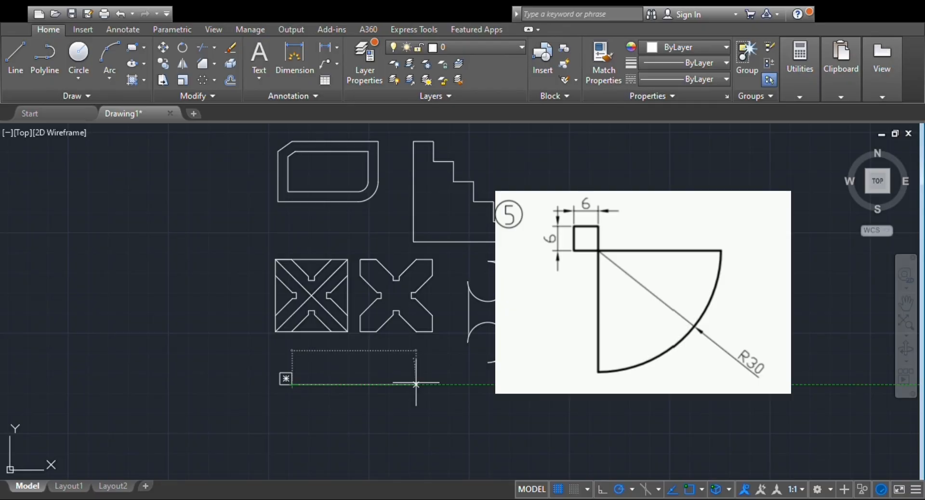
{"action": "type", "text": "6"}
{"action": "key", "text": "Return"}
{"action": "key", "text": "Escape"}
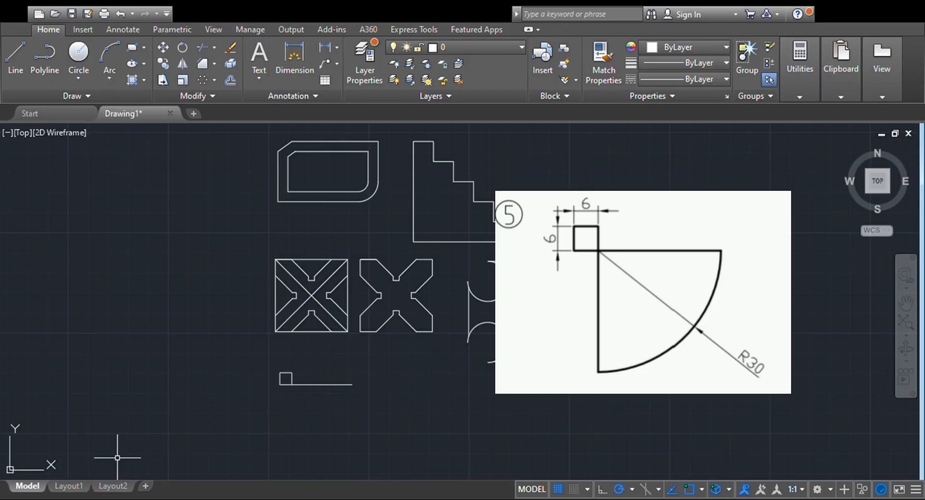
{"action": "left_click", "coordinate": [293, 385]}
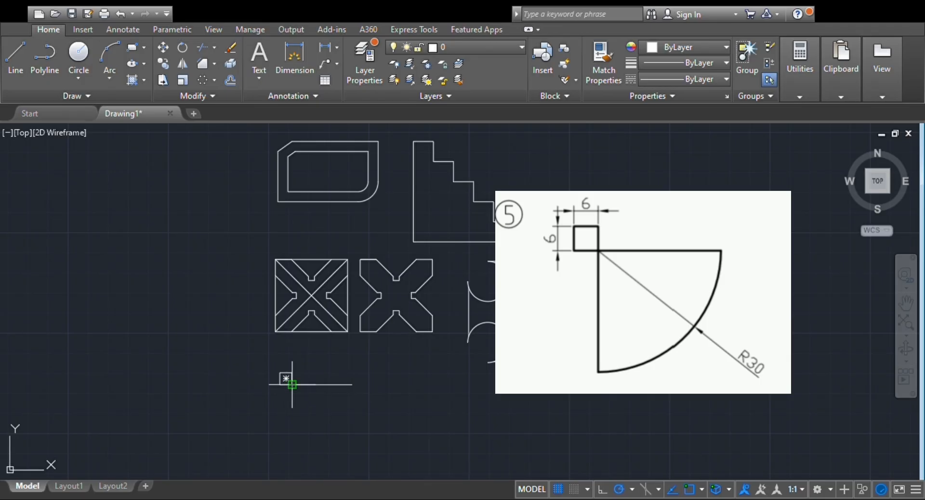
{"action": "left_click", "coordinate": [293, 444]}
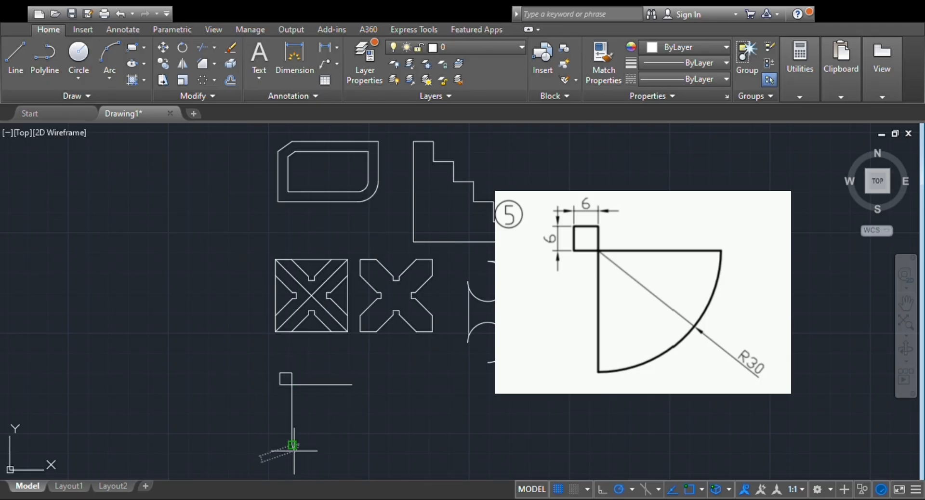
{"action": "key", "text": "Return"}
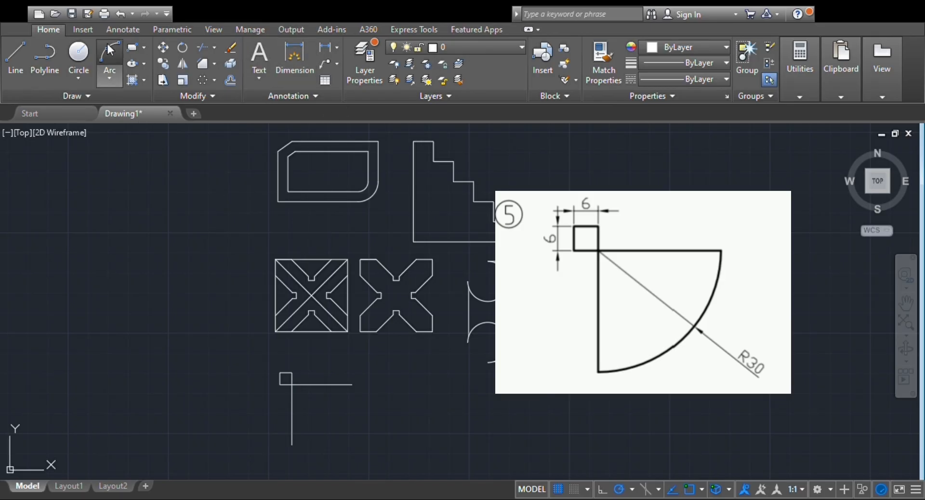
- Draw a Start, Center, End arc from the vertical line's lower end to the horizontal line's right end, centred on the square's lower-right corner
{"action": "left_click", "coordinate": [107, 79]}
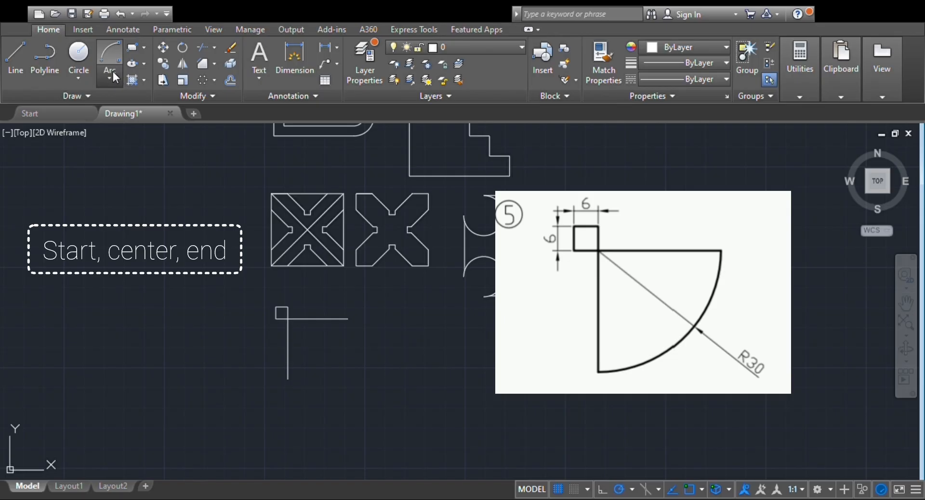
{"action": "left_click", "coordinate": [113, 71]}
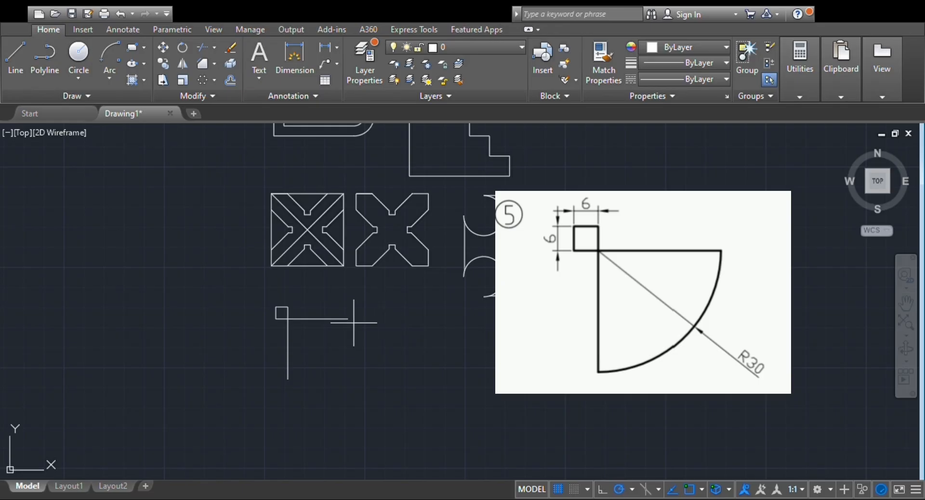
{"action": "left_click", "coordinate": [288, 379]}
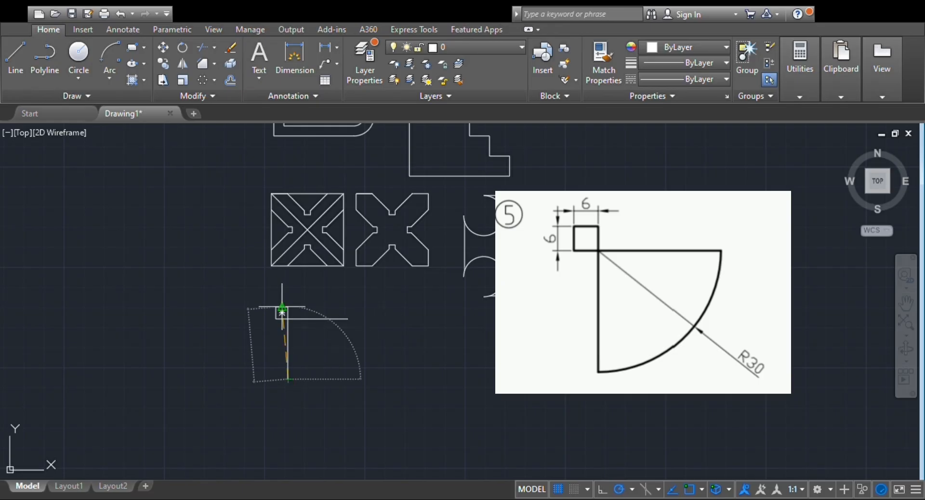
{"action": "left_click", "coordinate": [288, 318]}
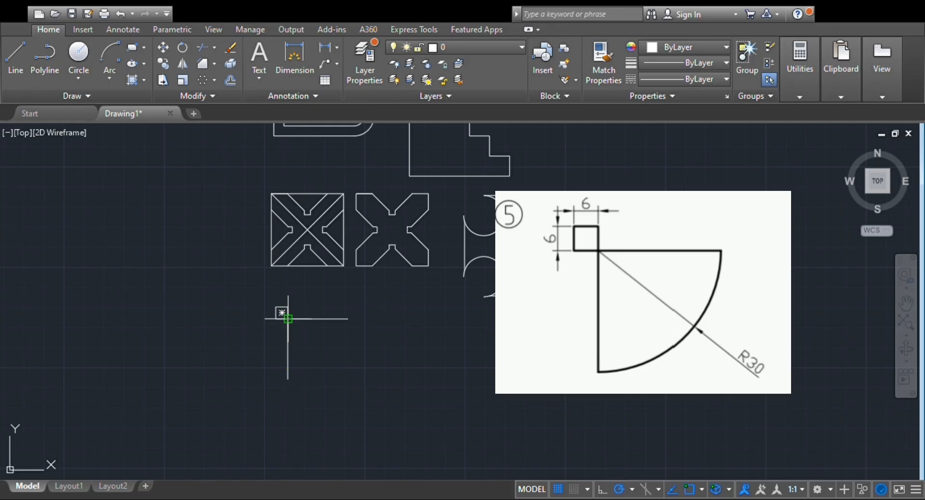
{"action": "left_click", "coordinate": [348, 319]}
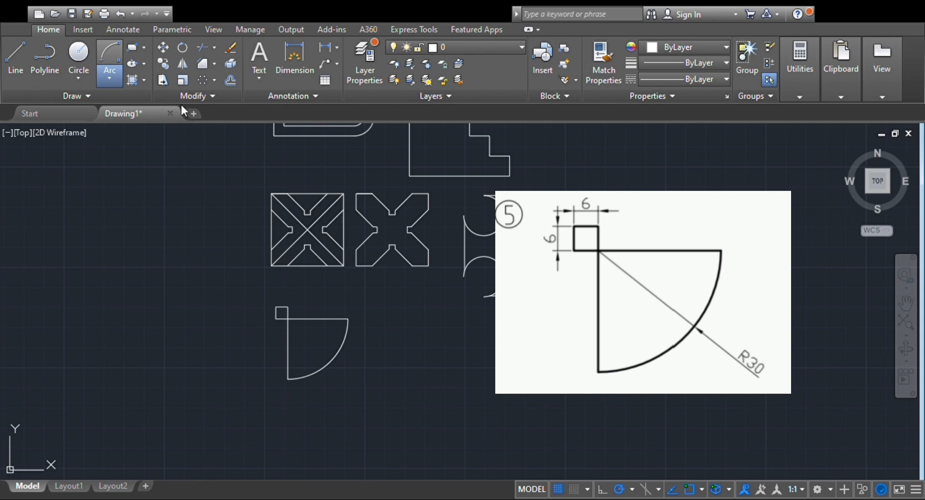
{"action": "key", "text": "alt"}
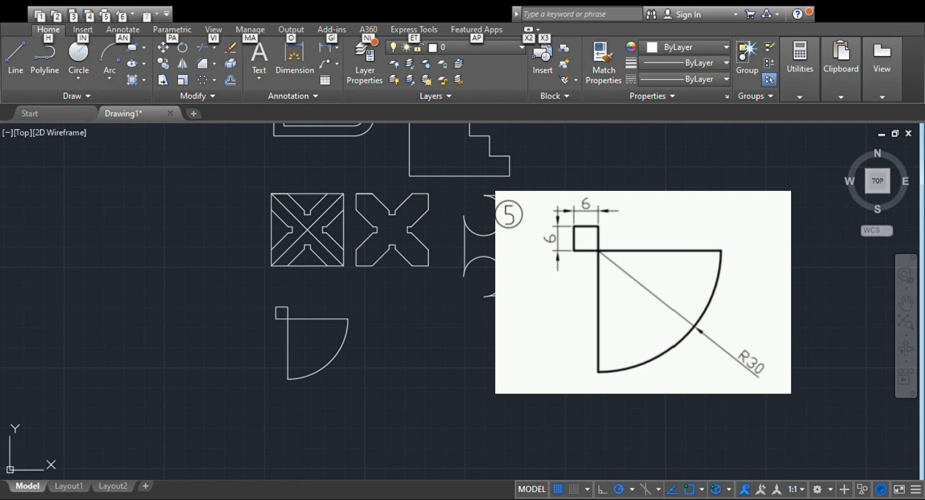
{"action": "left_click", "coordinate": [906, 303]}
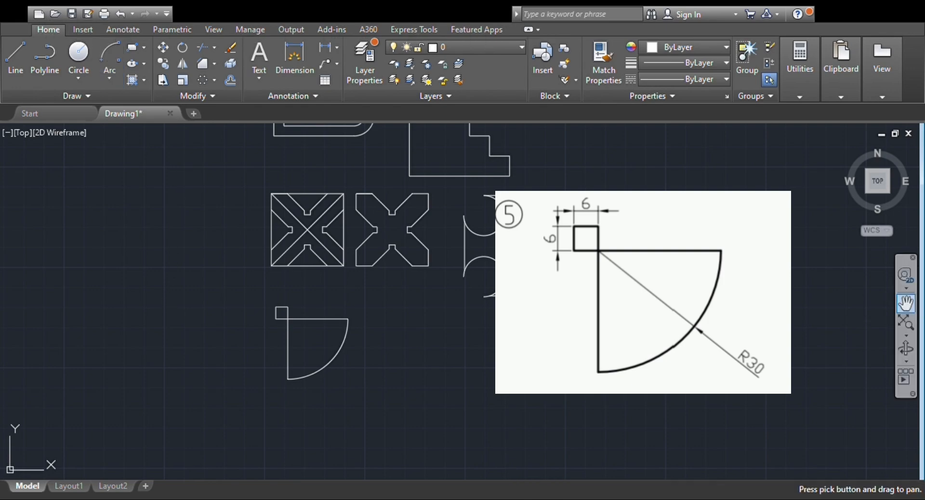
{"action": "mouse_move", "coordinate": [385, 216]}
{"action": "left_mouse_down"}
{"action": "mouse_move", "coordinate": [390, 333]}
{"action": "mouse_move", "coordinate": [389, 224]}
{"action": "mouse_move", "coordinate": [391, 297]}
{"action": "left_mouse_up"}
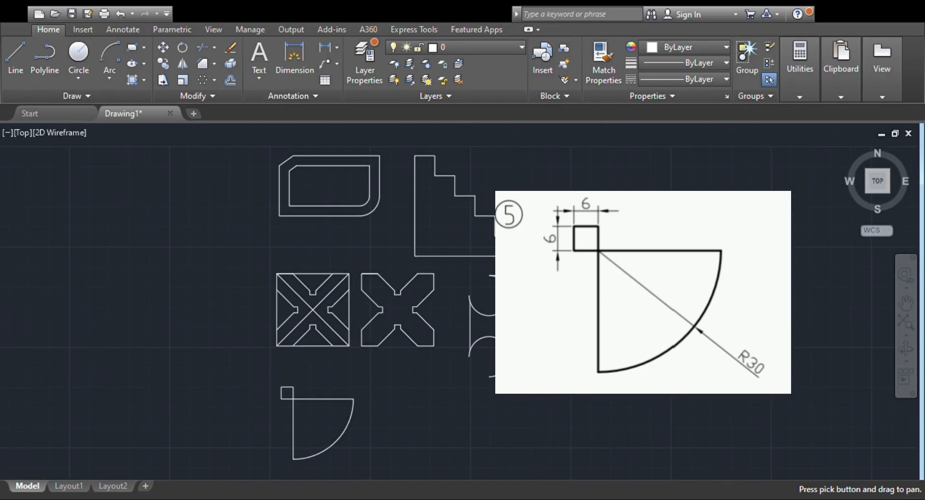